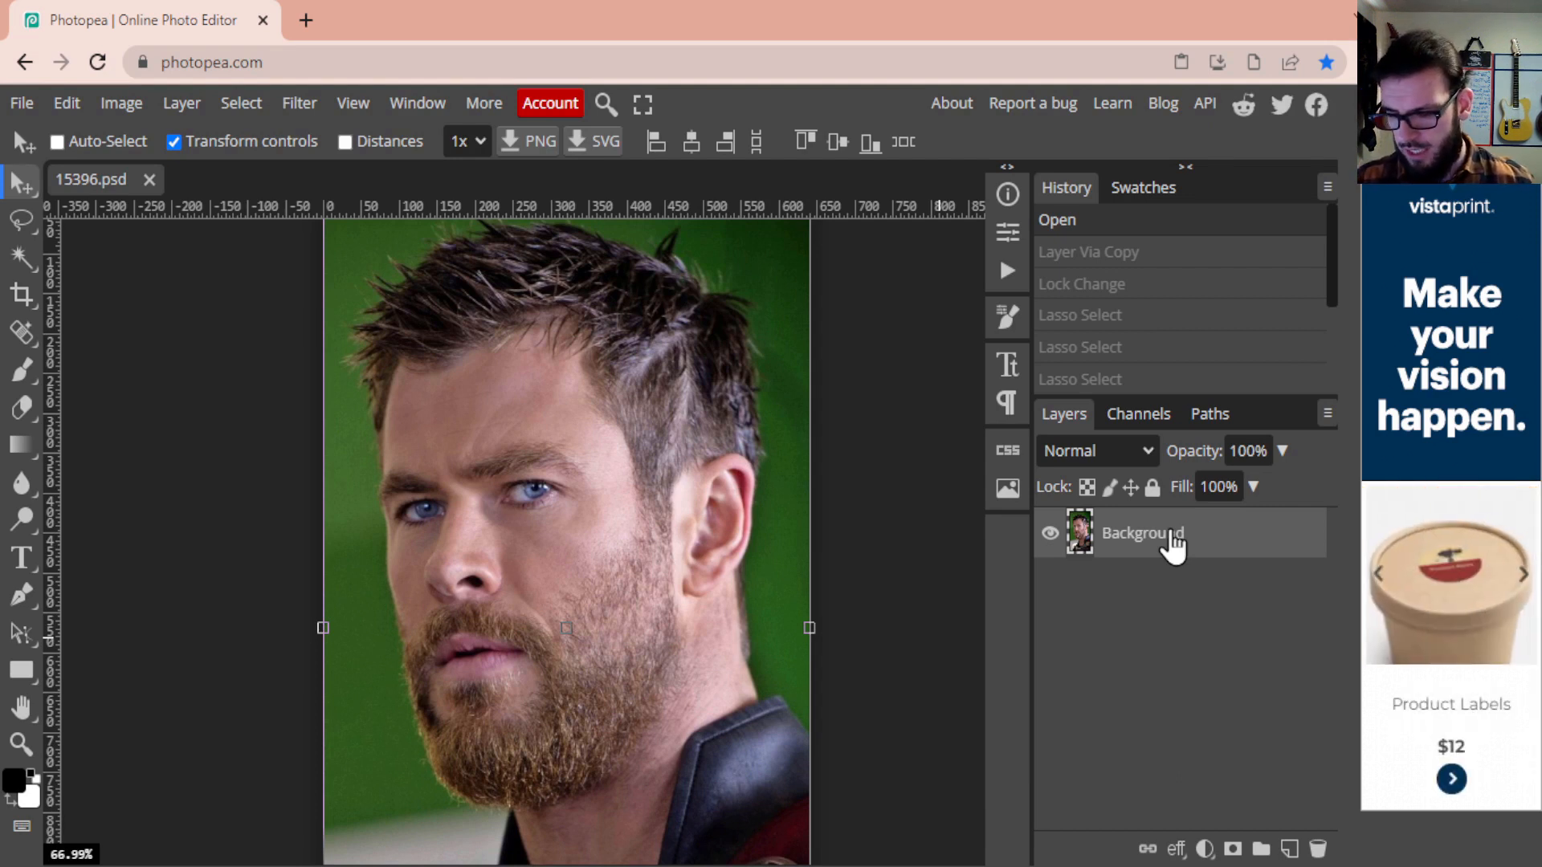
# Step: Duplicate the Background layer, then lock and hide the original, leaving the duplicate as the active layer
pyautogui.hotkey('ctrl', 'j')
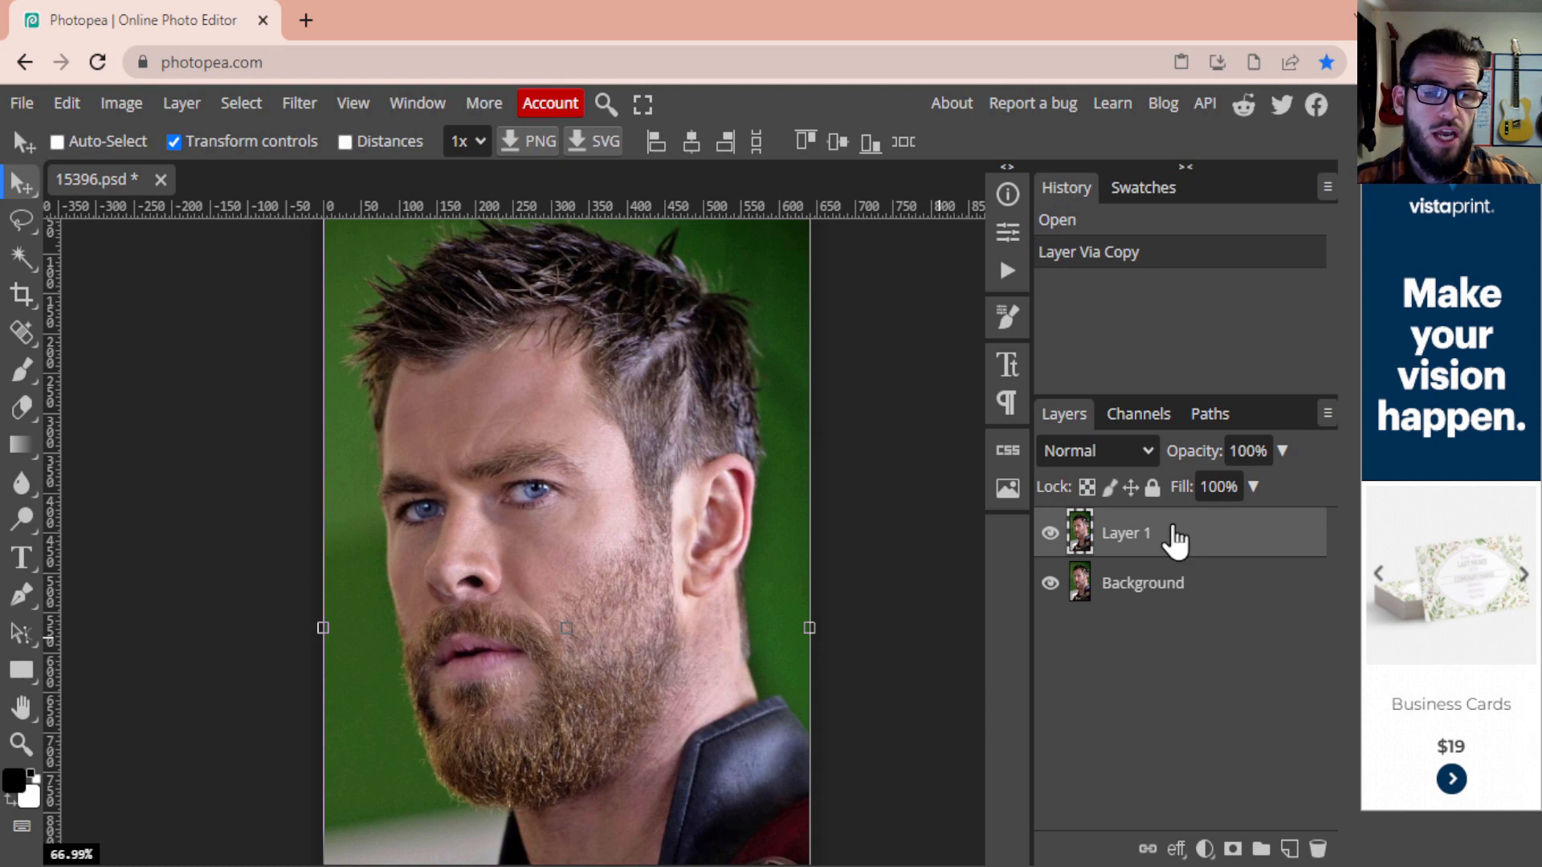
pyautogui.rightClick(1166, 594)
pyautogui.click(1181, 570)
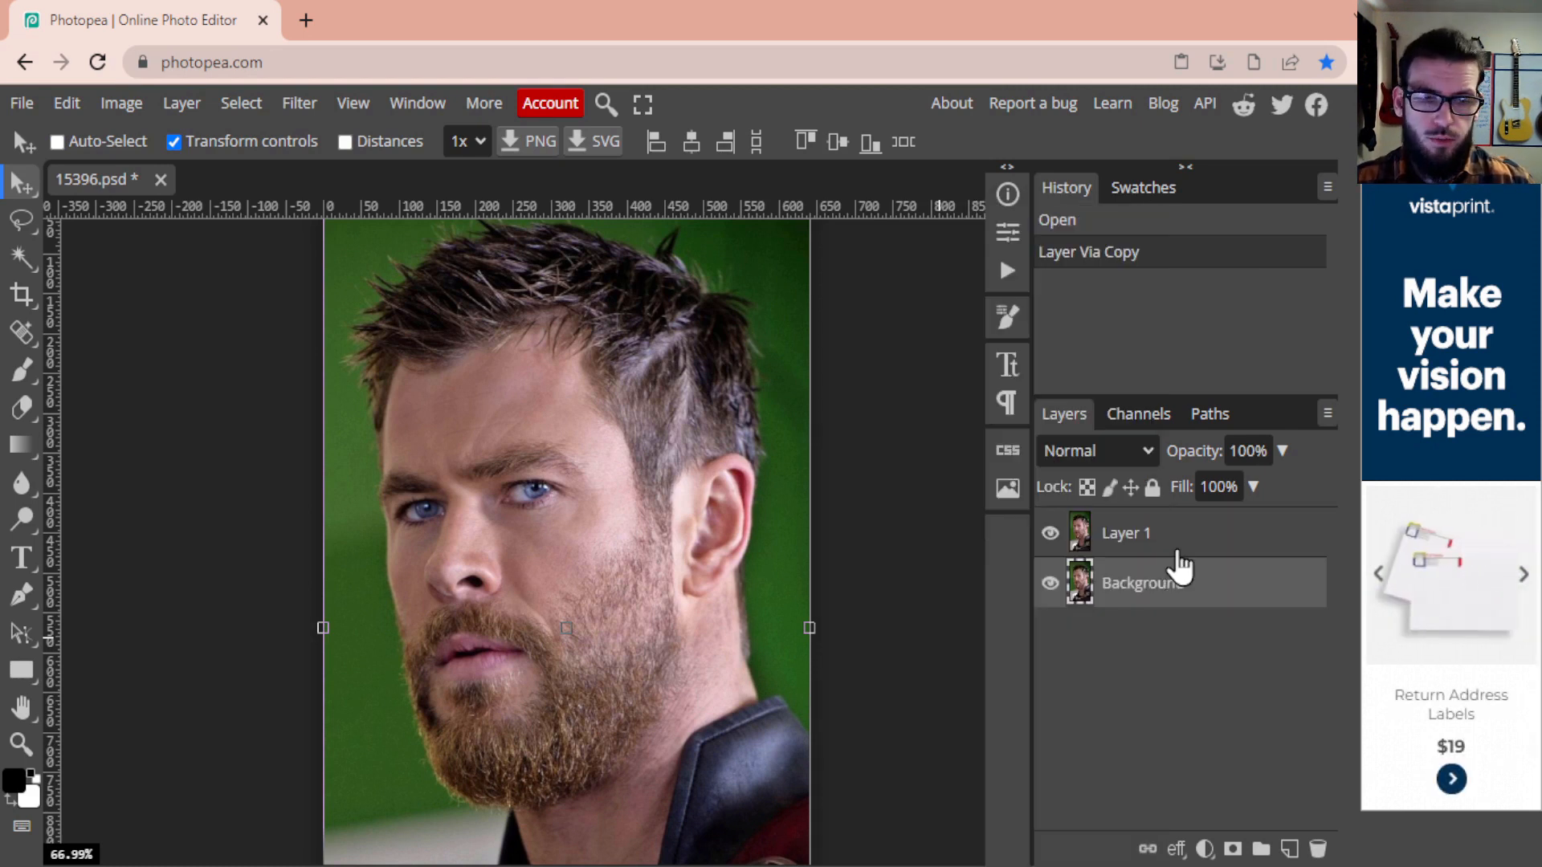
pyautogui.click(1152, 486)
pyautogui.click(1051, 589)
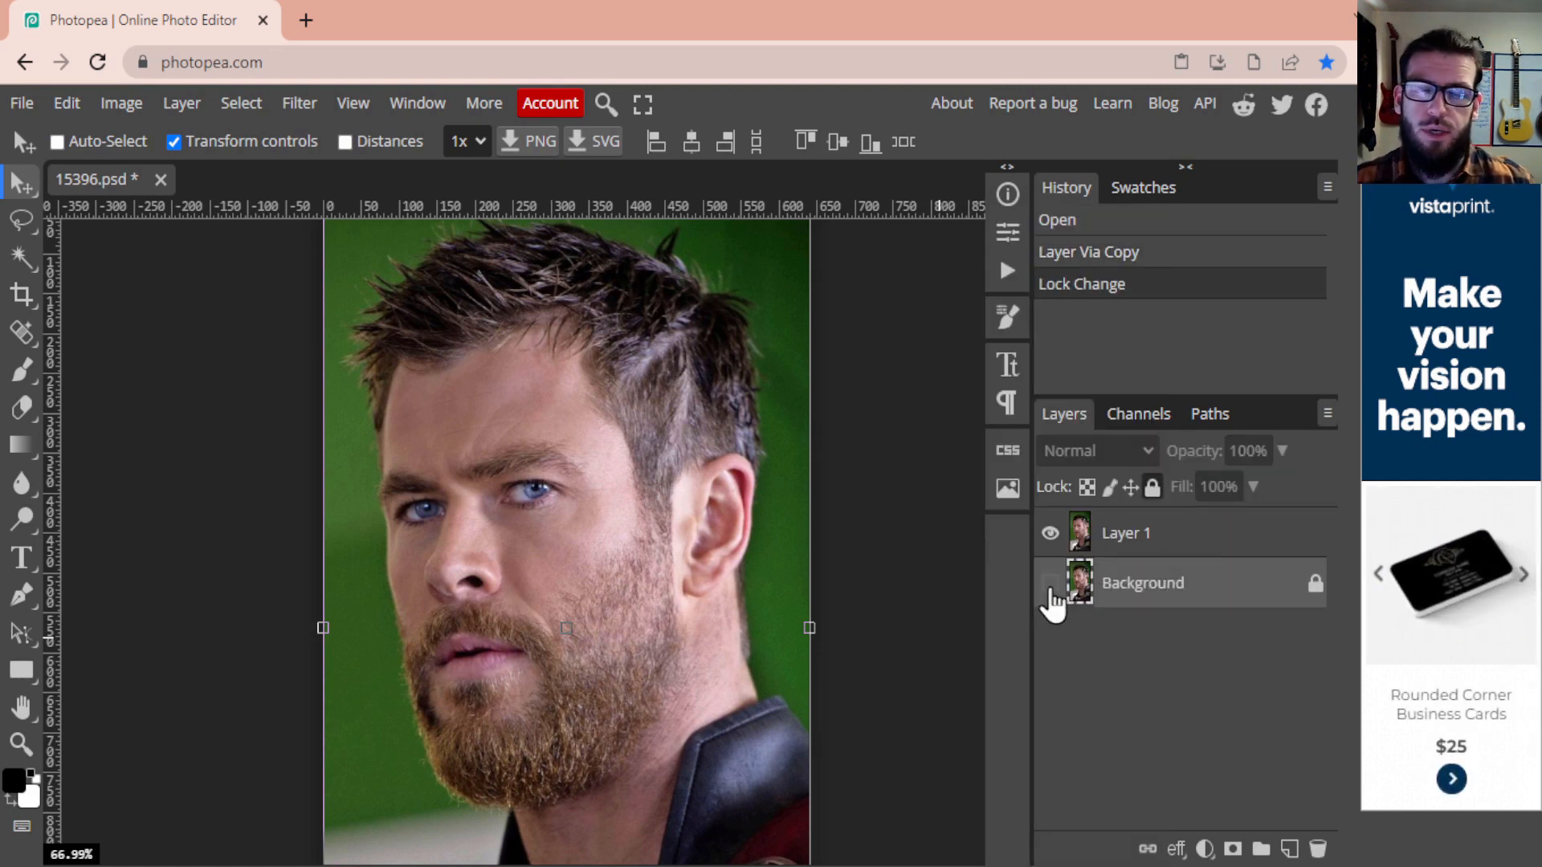
pyautogui.click(1128, 546)
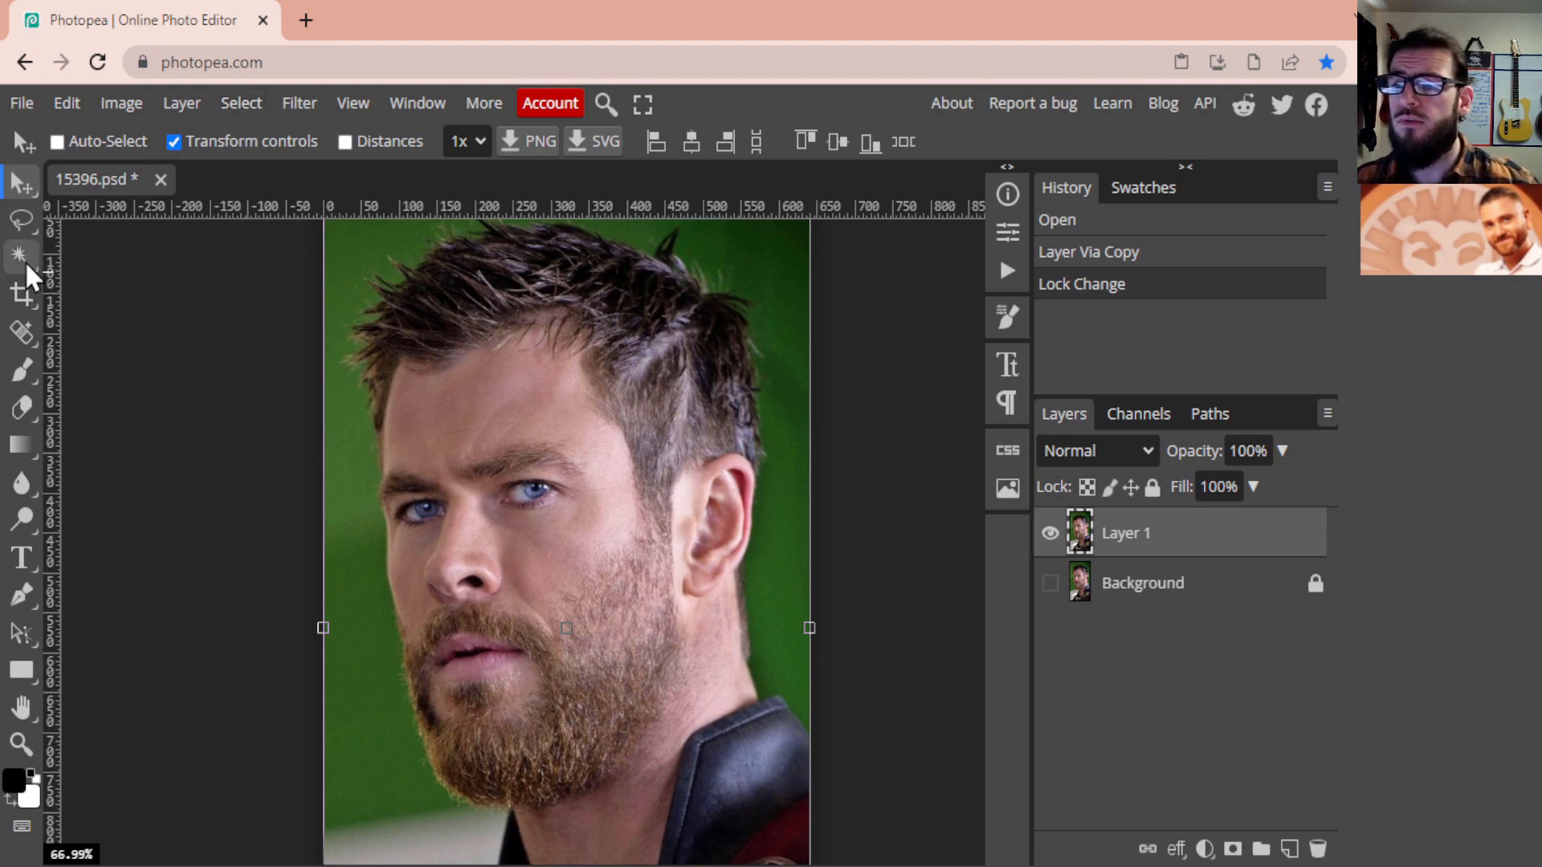
pyautogui.click(16, 225)
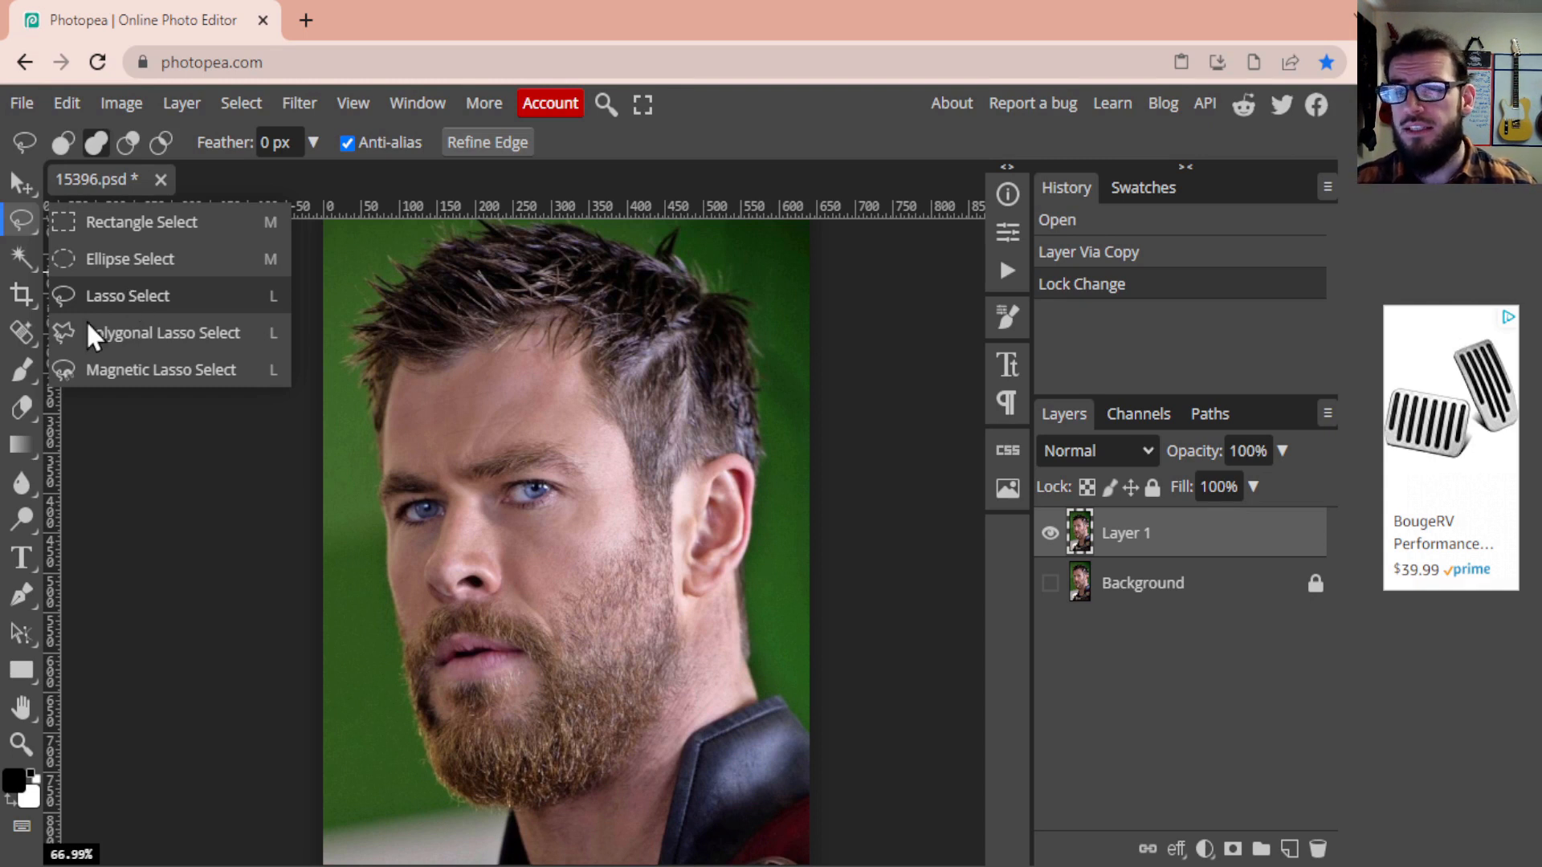
pyautogui.click(17, 606)
pyautogui.click(17, 602)
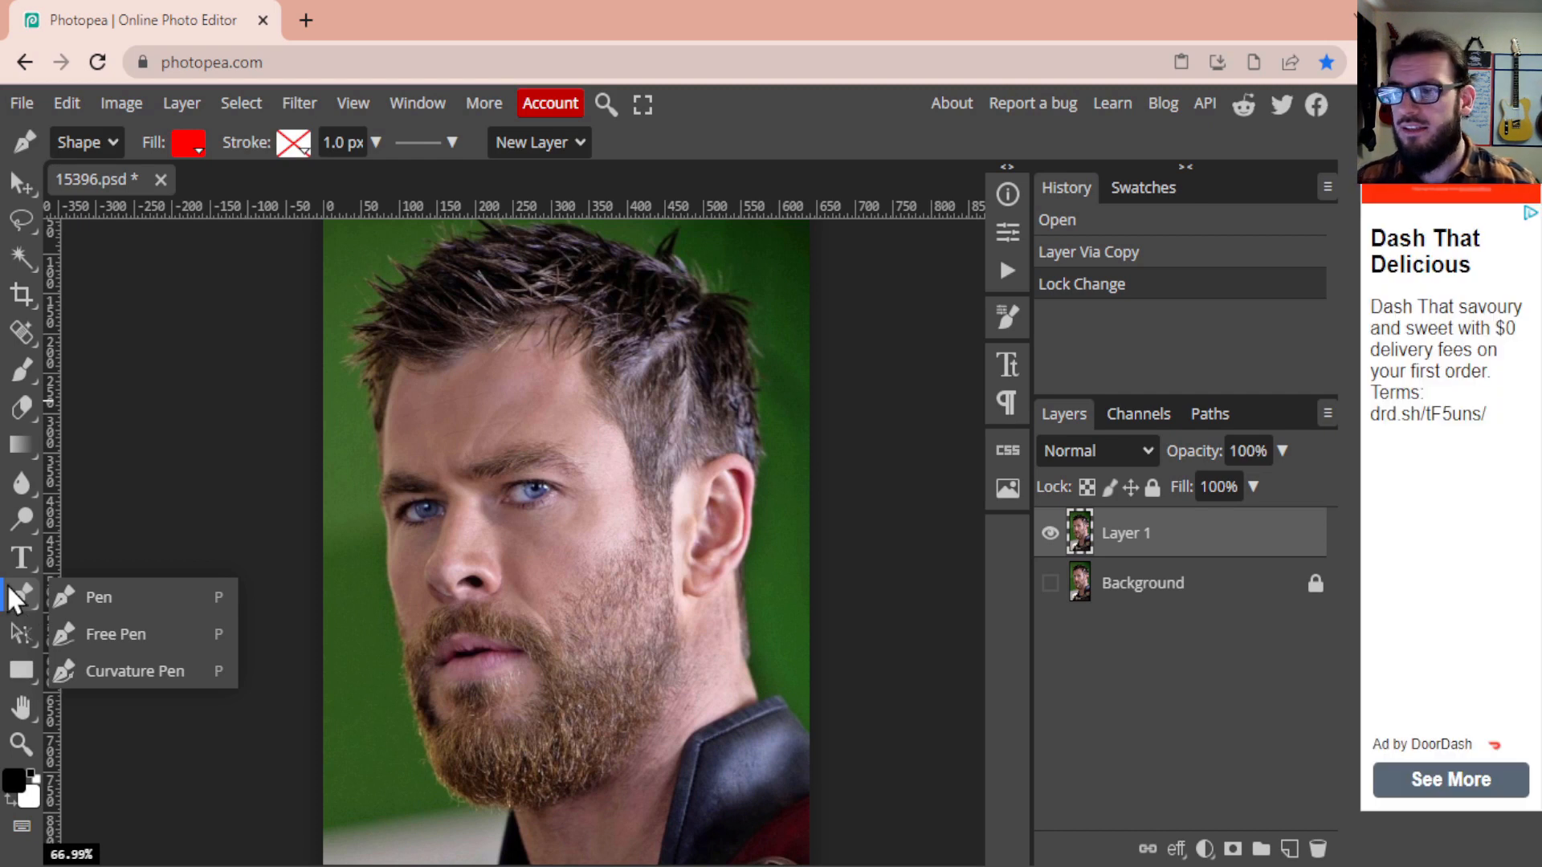
pyautogui.click(27, 230)
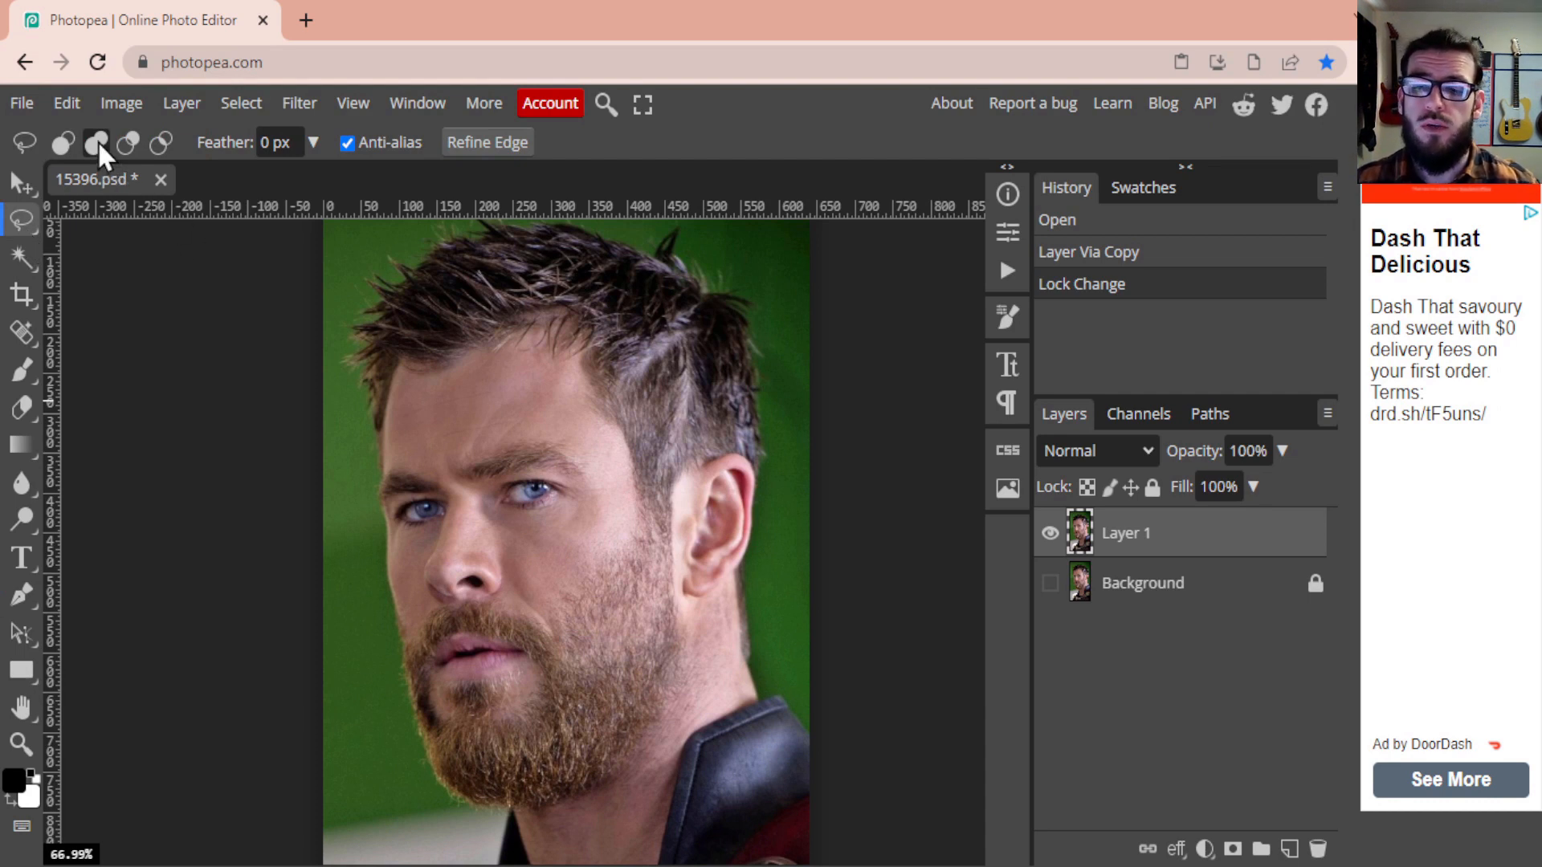
# Step: Select the blue irises of both eyes on Layer 1 with freehand Lasso outlines added into one selection
pyautogui.click(21, 744)
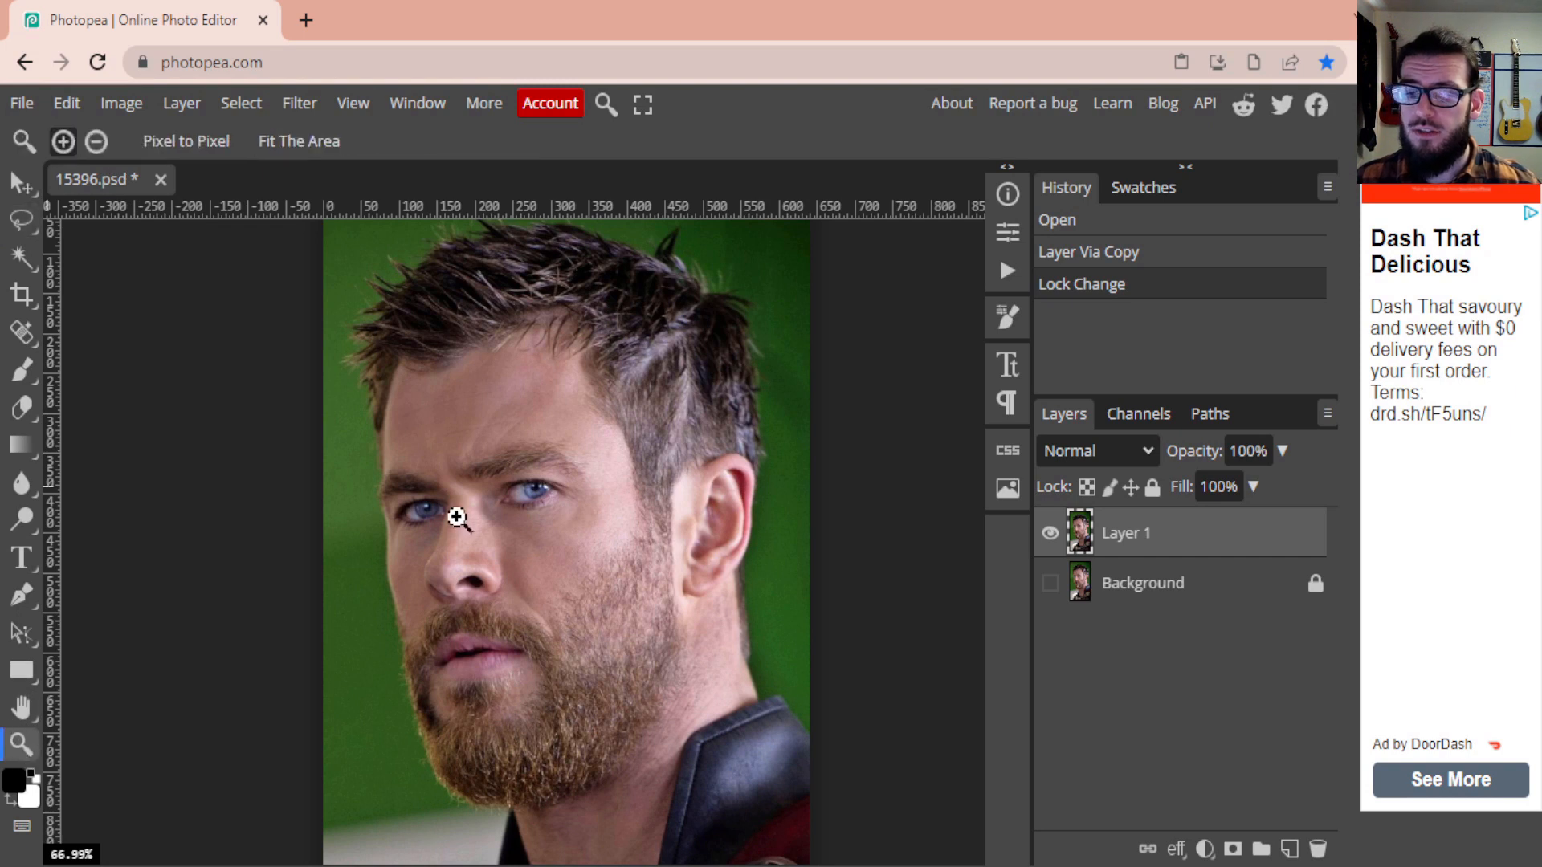
pyautogui.click(457, 518)
pyautogui.click(456, 518)
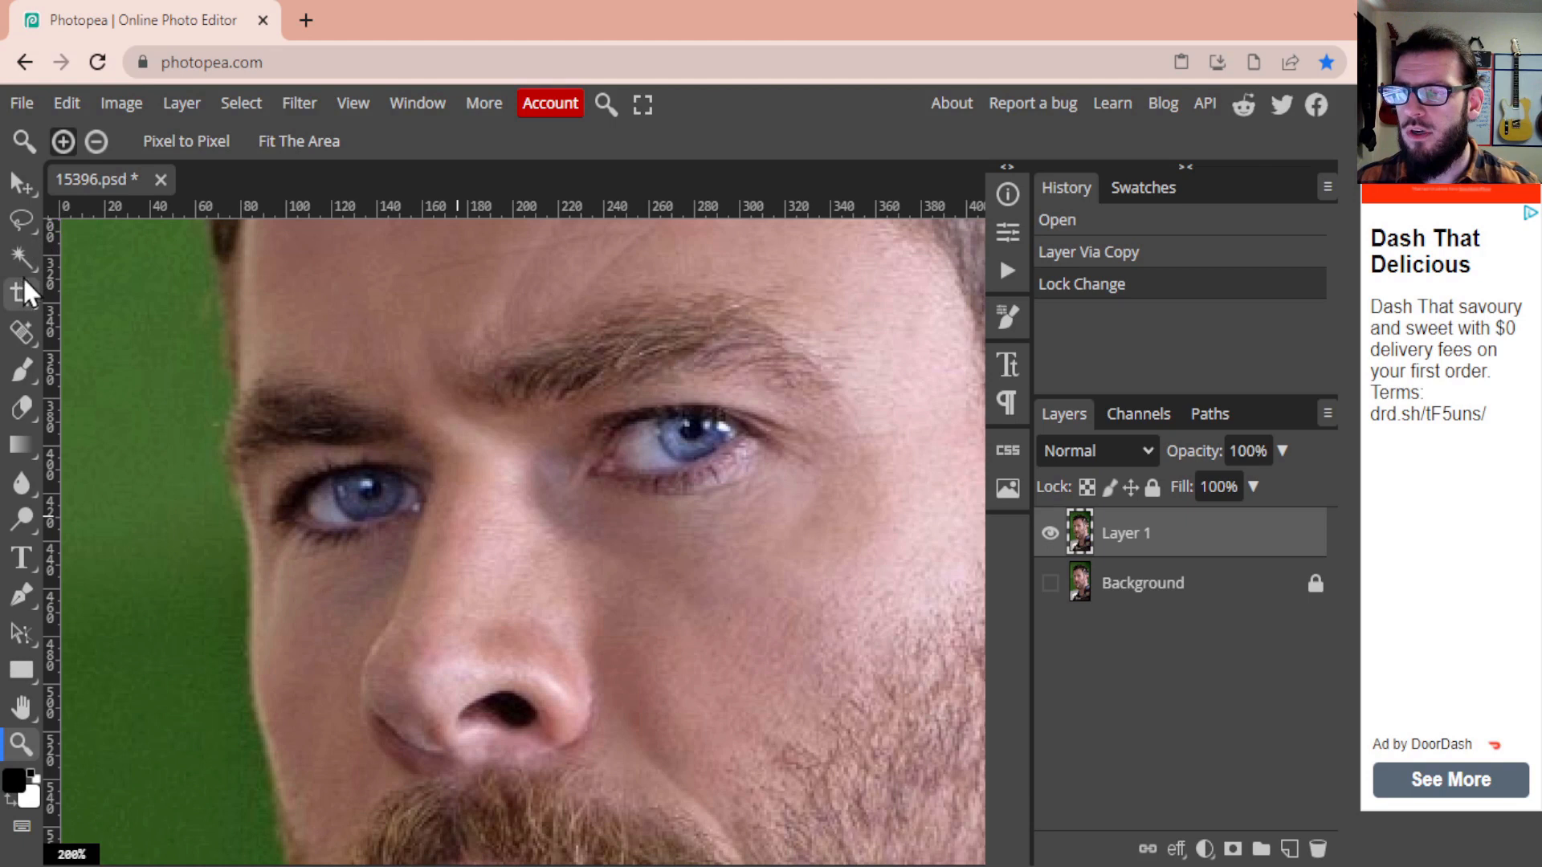
pyautogui.click(24, 229)
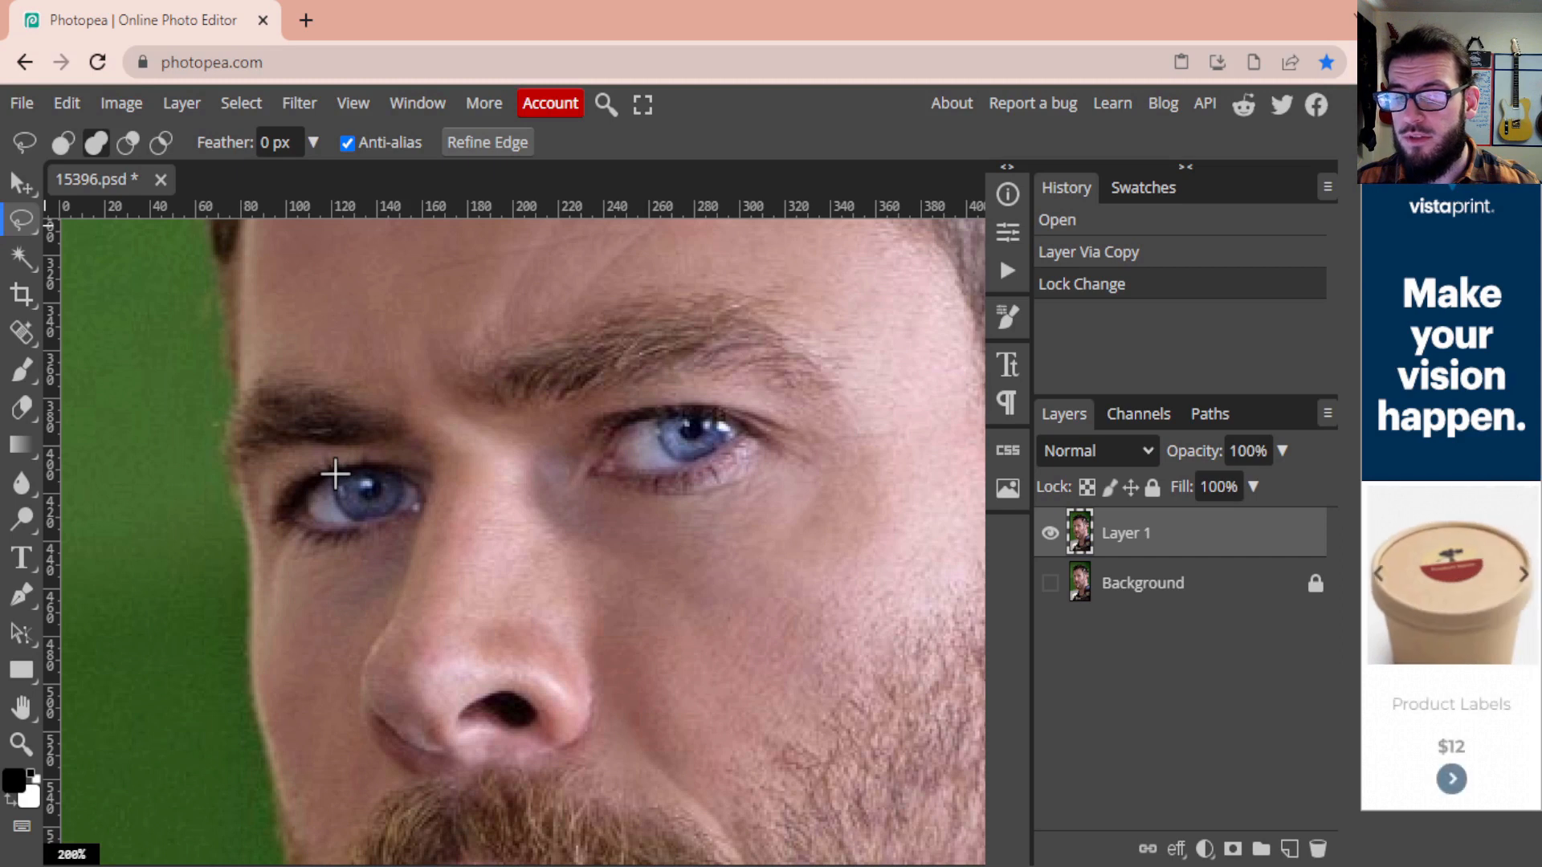
pyautogui.moveTo(334, 473)
pyautogui.mouseDown()
pyautogui.moveTo(393, 470)
pyautogui.moveTo(399, 492)
pyautogui.moveTo(381, 518)
pyautogui.moveTo(343, 512)
pyautogui.moveTo(337, 467)
pyautogui.mouseUp()
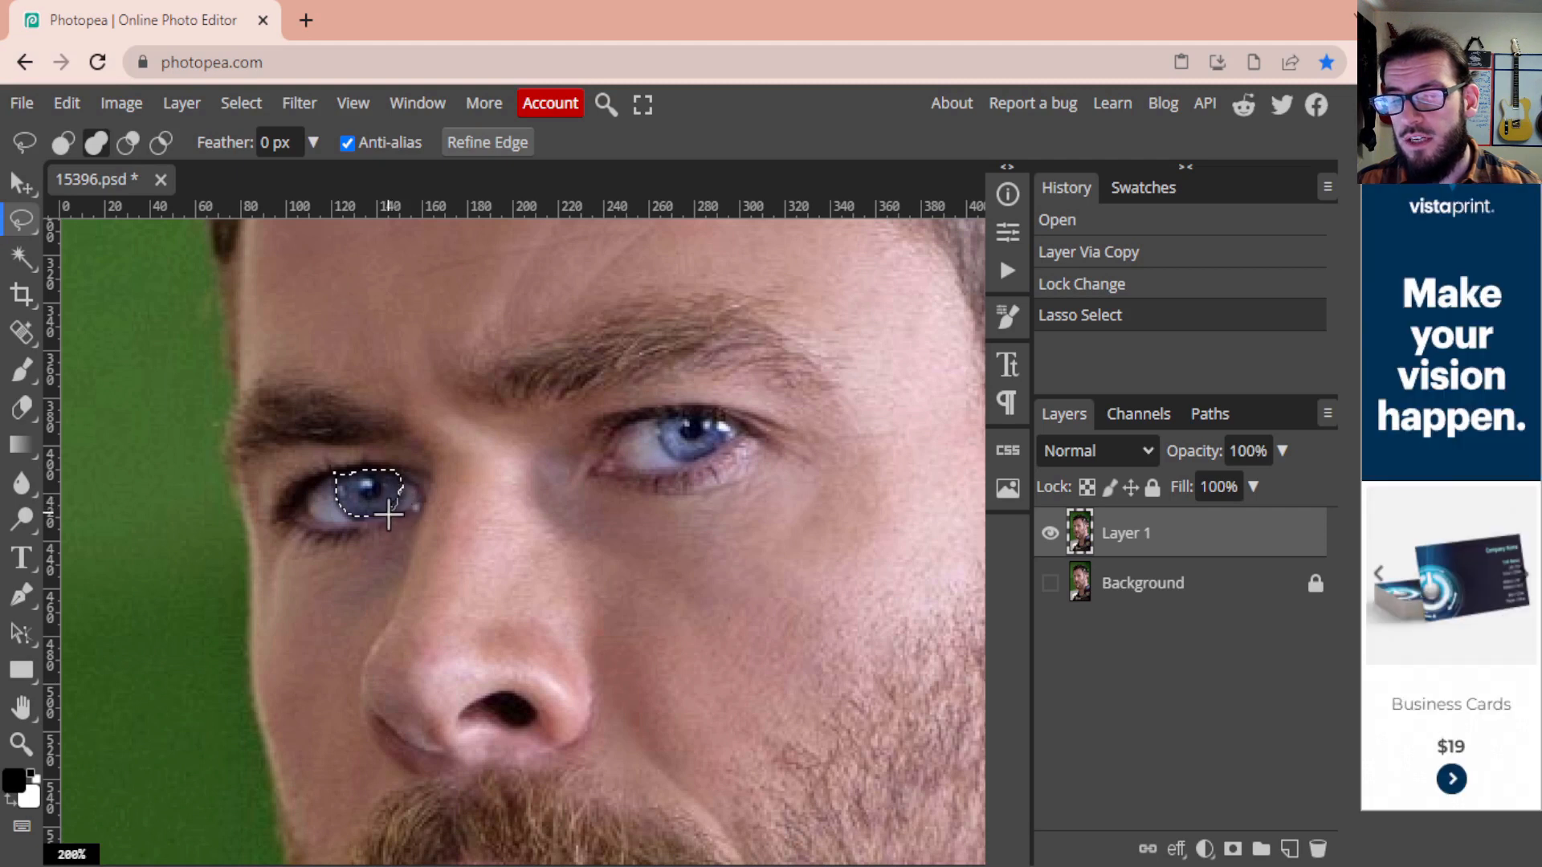
pyautogui.moveTo(392, 511); pyautogui.dragTo(399, 502)
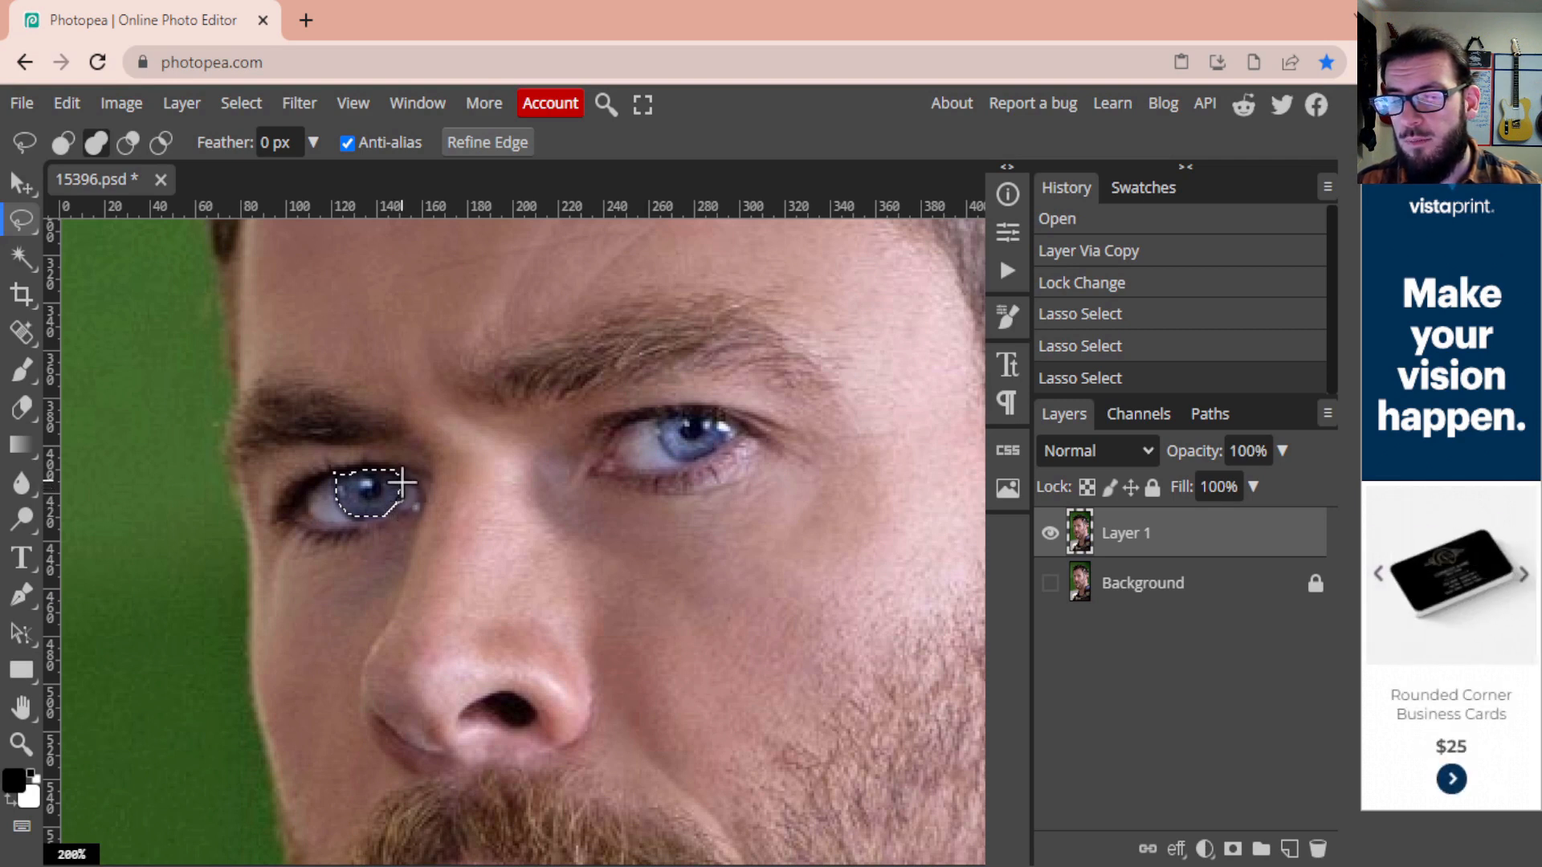
pyautogui.moveTo(401, 482); pyautogui.dragTo(403, 484)
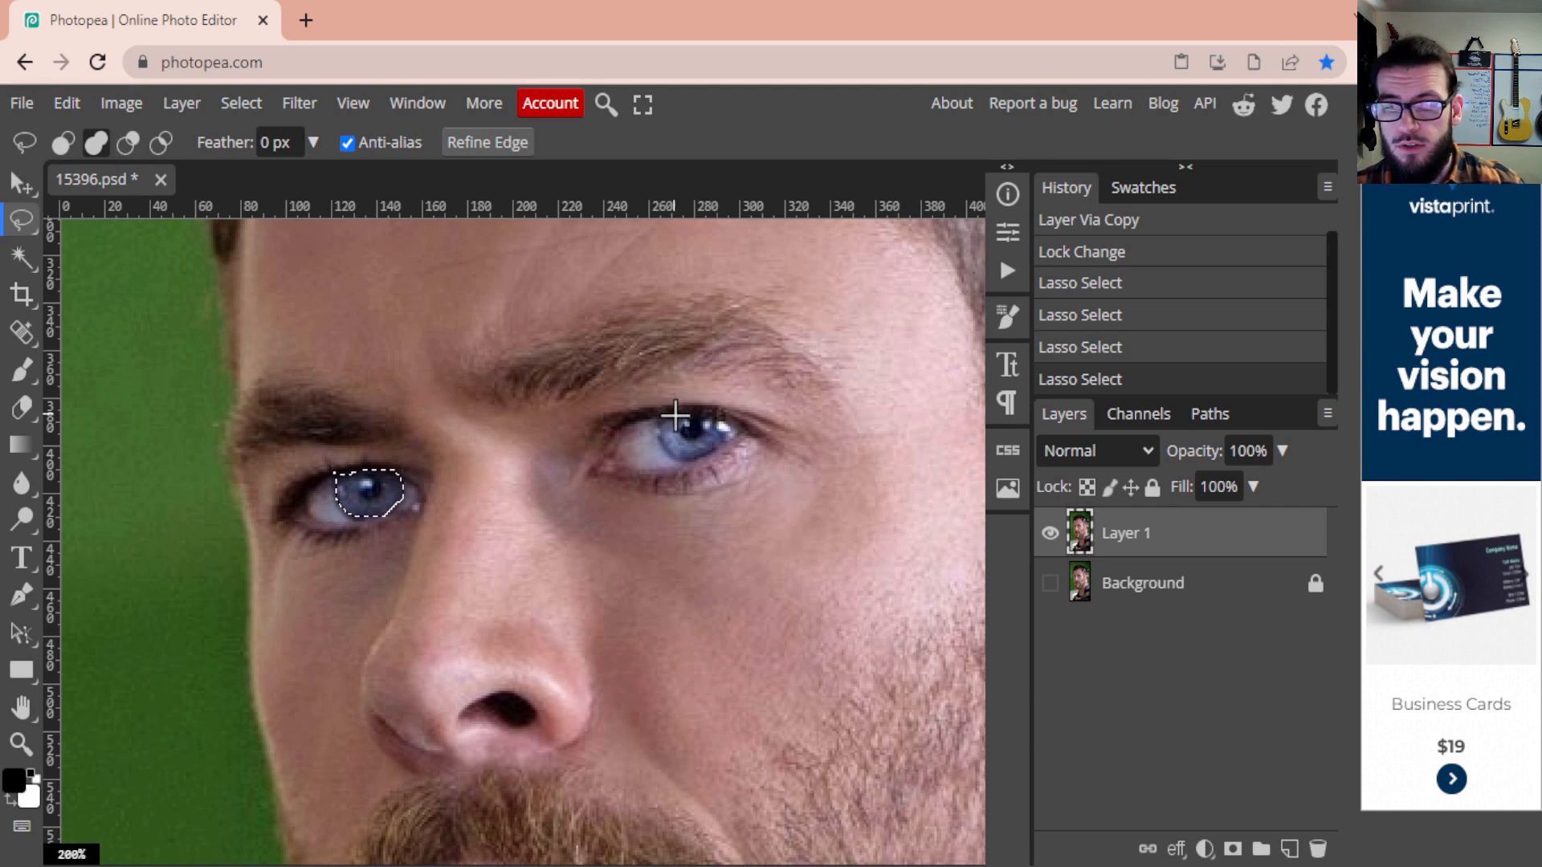
pyautogui.moveTo(700, 415)
pyautogui.mouseDown()
pyautogui.moveTo(724, 418)
pyautogui.moveTo(724, 435)
pyautogui.moveTo(687, 458)
pyautogui.moveTo(663, 446)
pyautogui.moveTo(675, 413)
pyautogui.mouseUp()
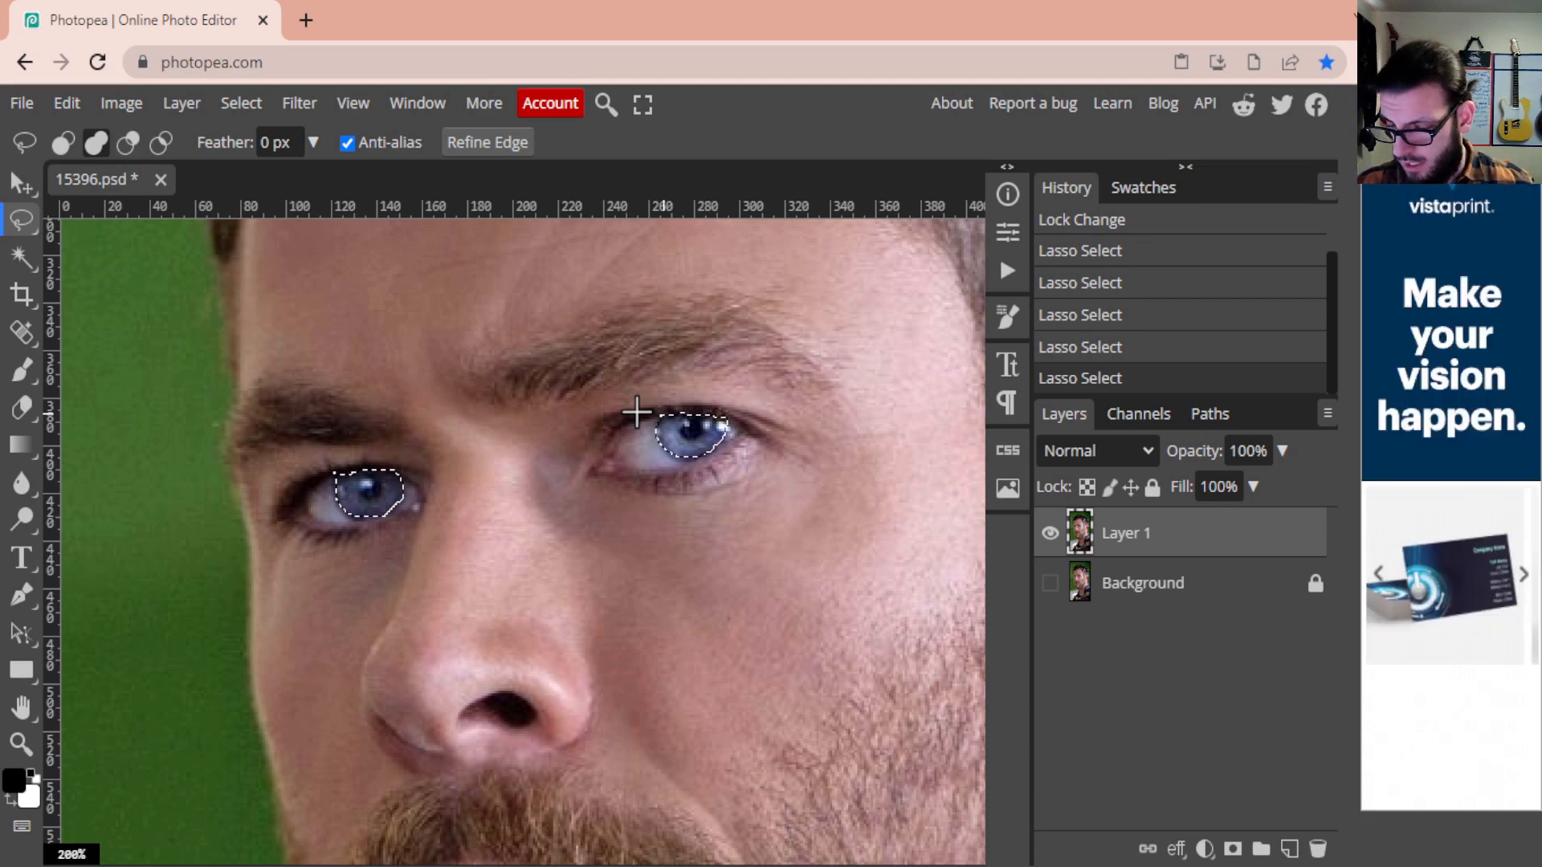
# Step: Check the iris selection by copying it to a new layer and viewing it isolated, and undo the copy
pyautogui.hotkey('ctrl', 'j')
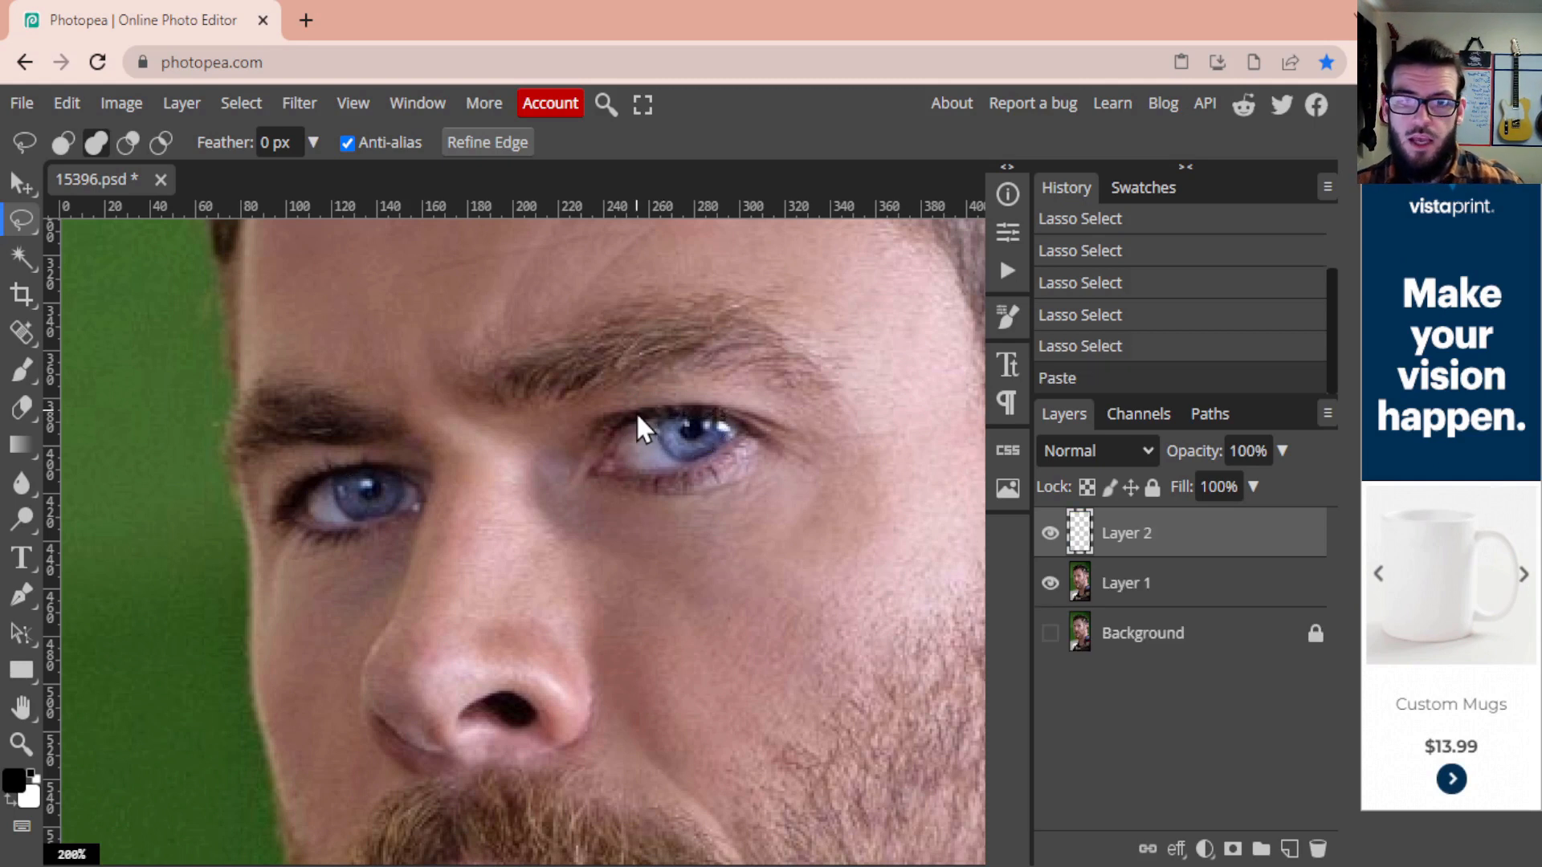
pyautogui.click(1050, 583)
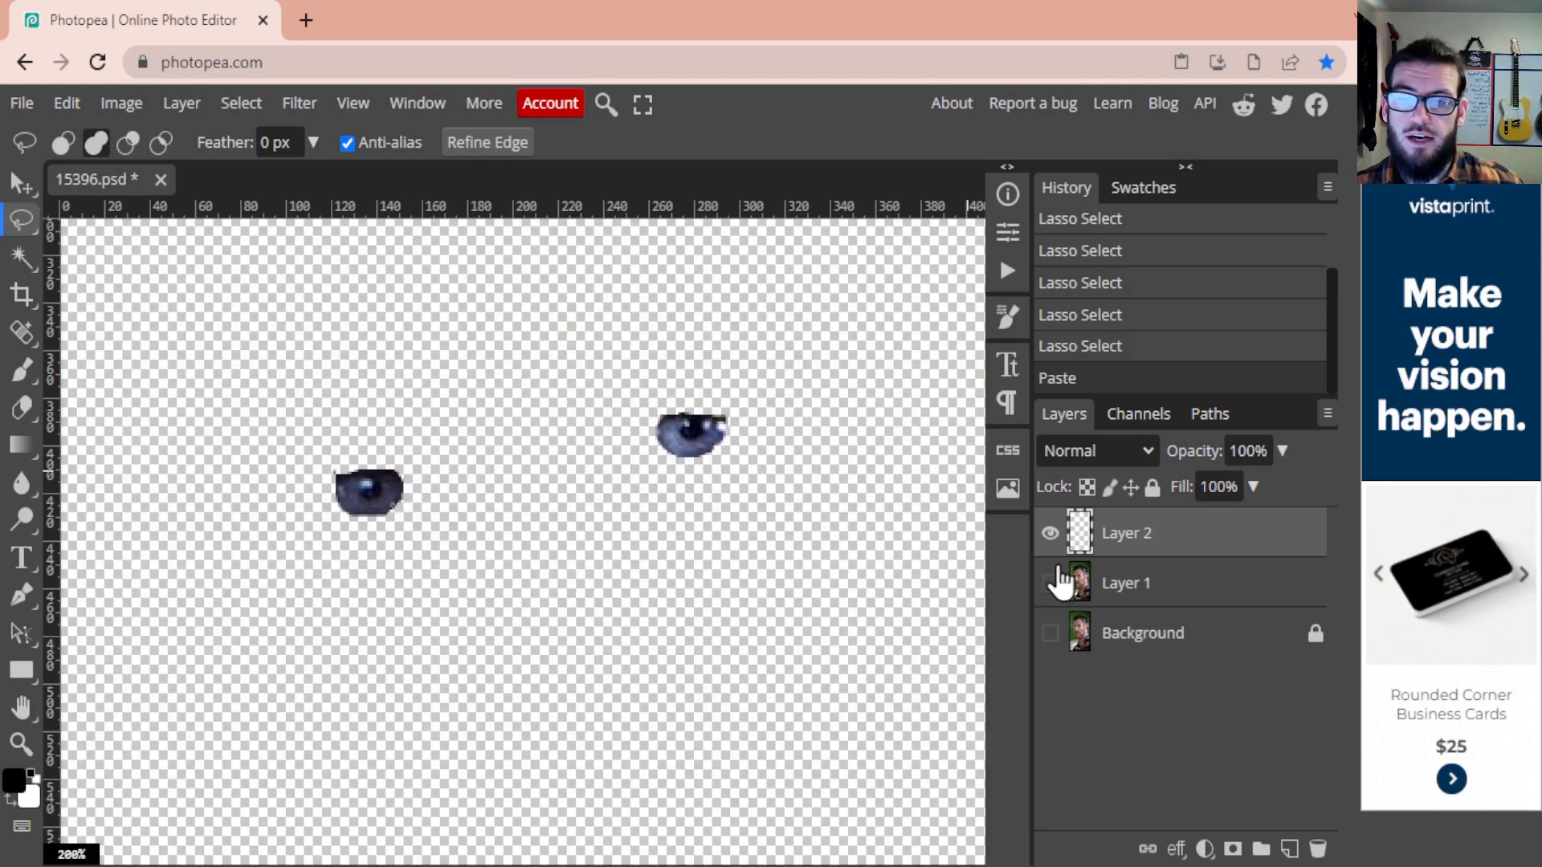
pyautogui.click(1049, 583)
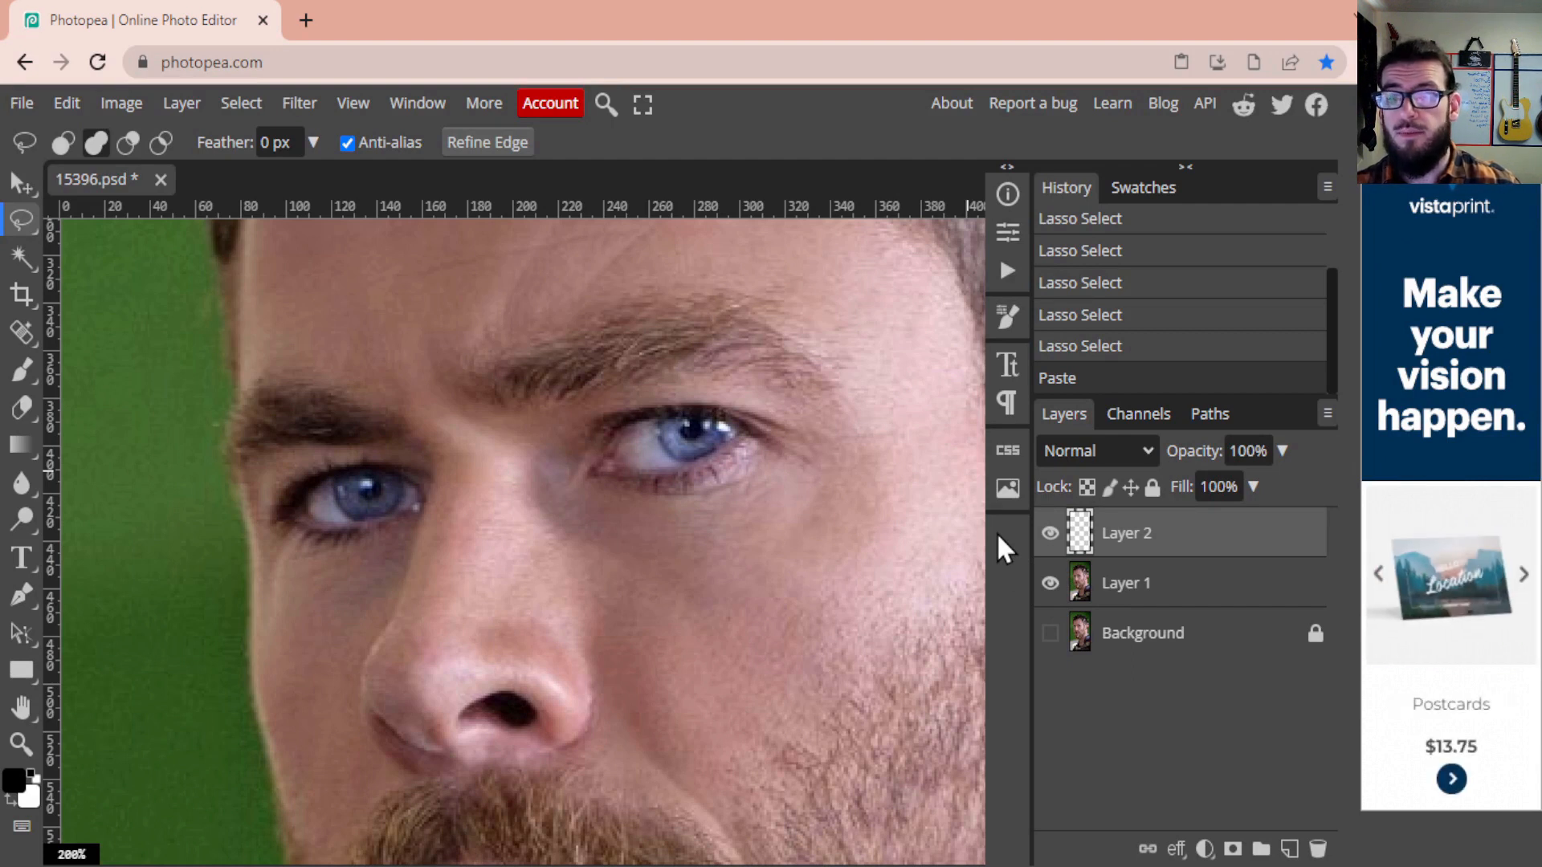
pyautogui.click(1049, 583)
pyautogui.click(1049, 582)
pyautogui.hotkey('ctrl', 'z')
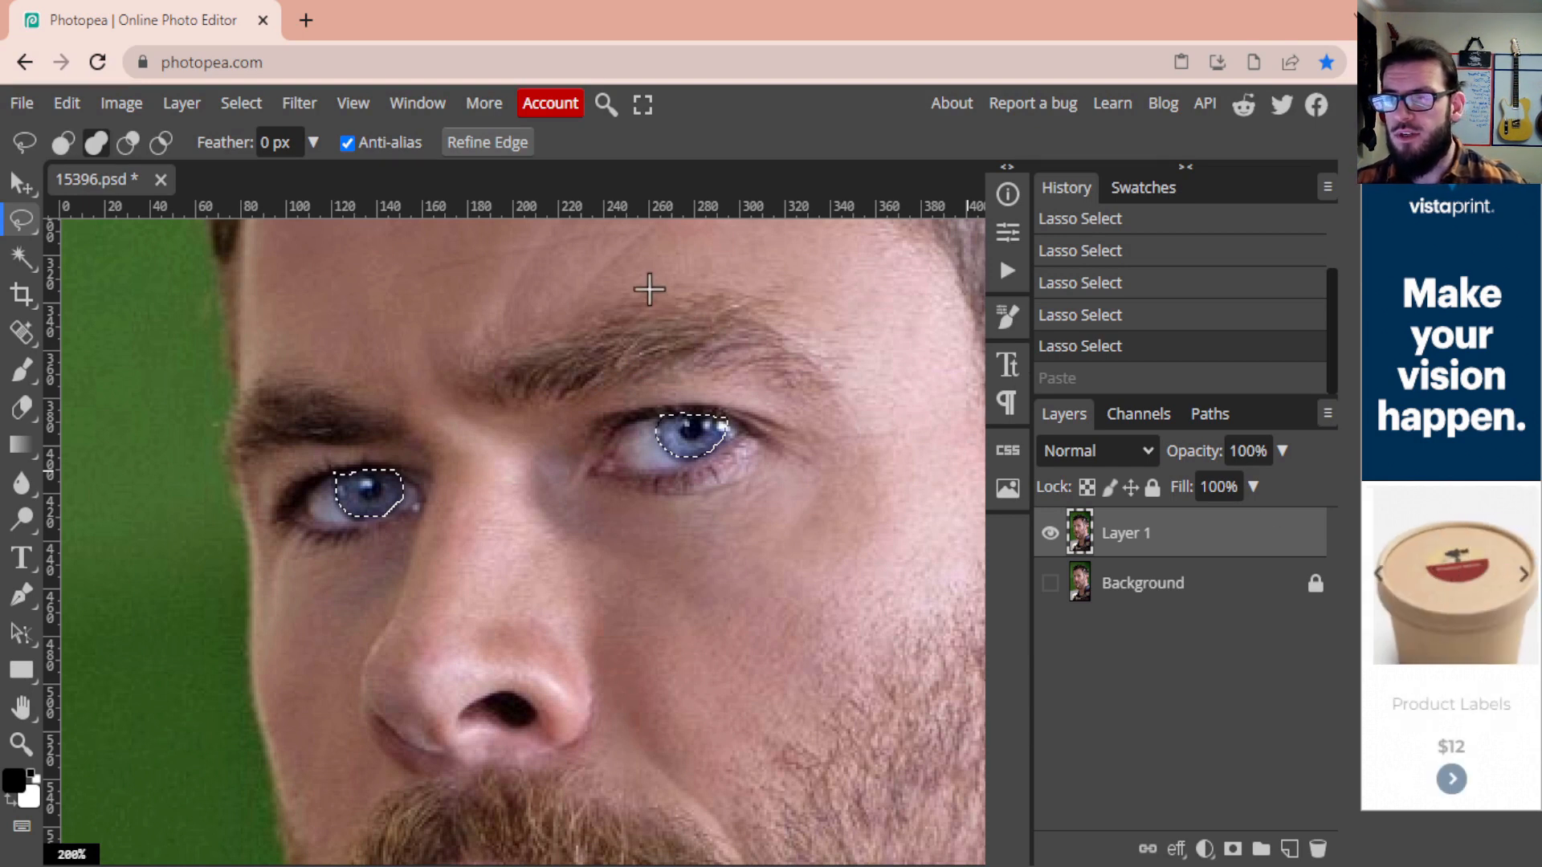
# Step: Colorize the selected irises green with a Hue/Saturation adjustment of hue 169, saturation 33 and lightness -5
pyautogui.click(127, 103)
pyautogui.moveTo(157, 188)
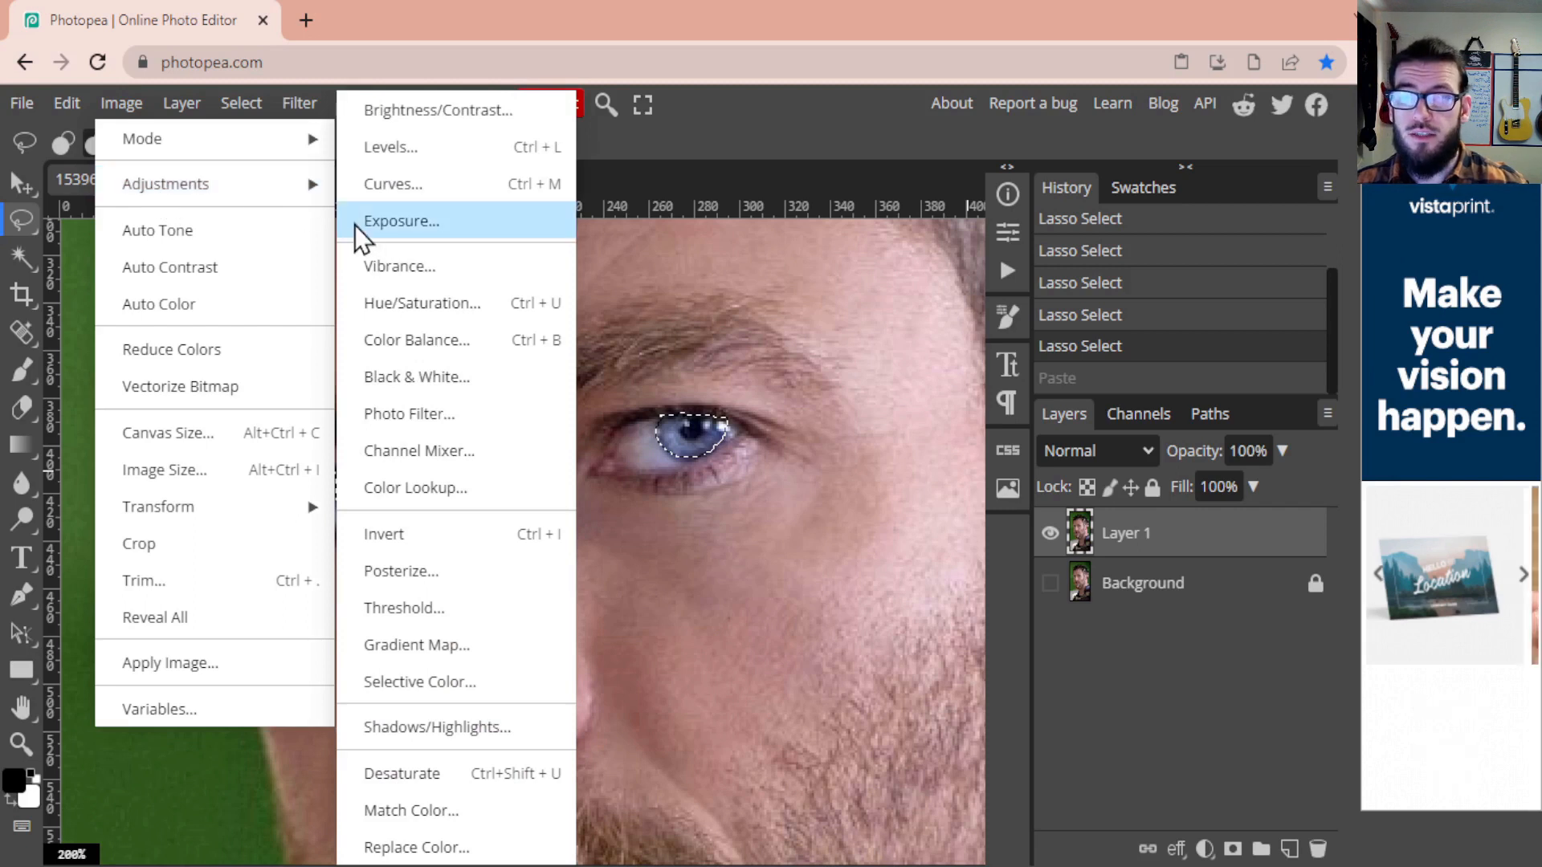
pyautogui.click(435, 309)
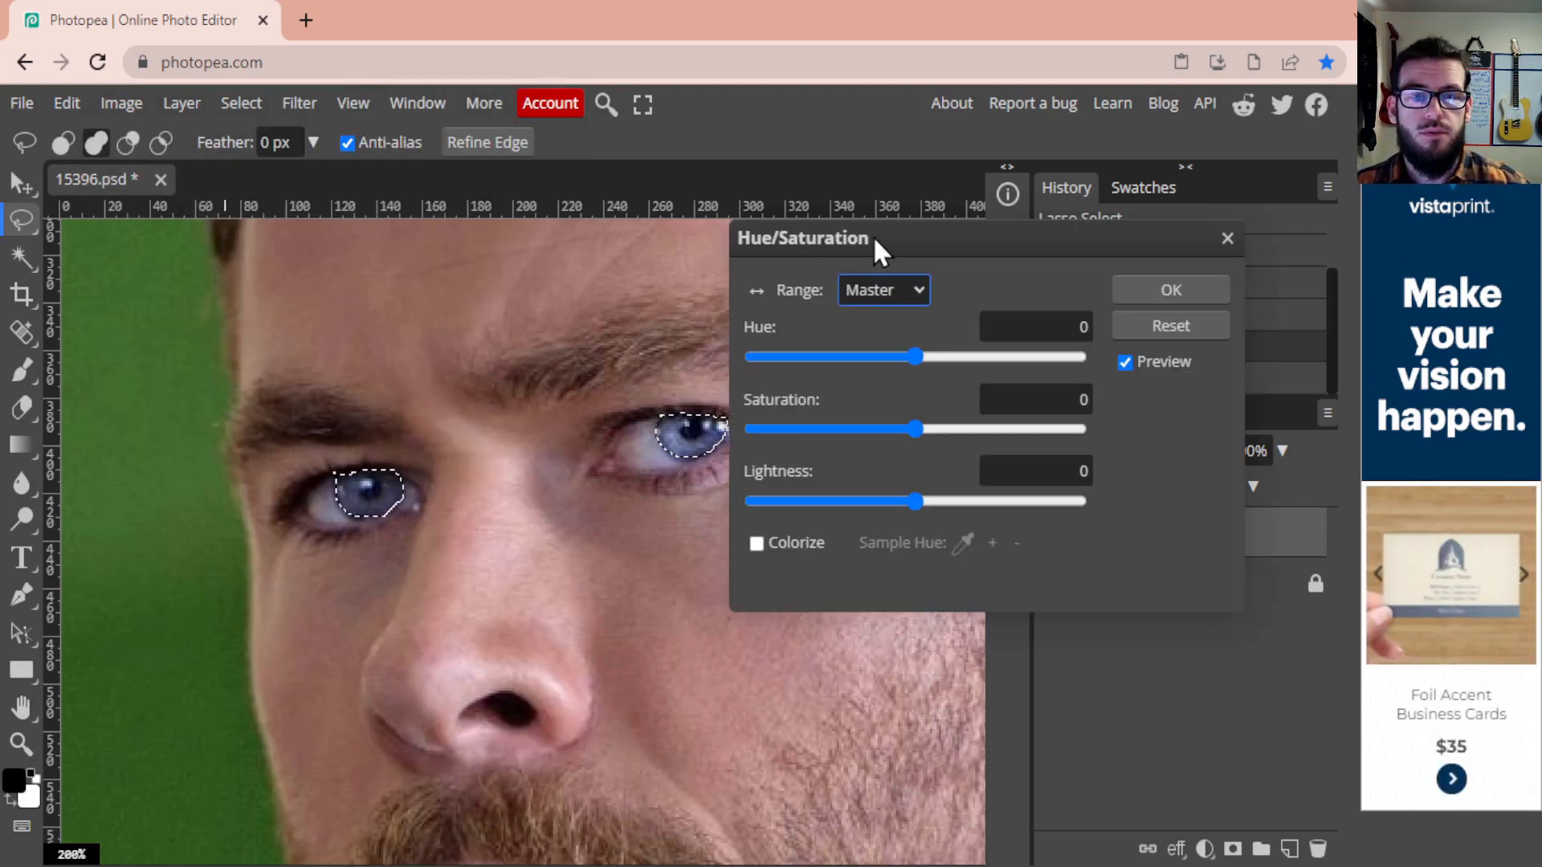
pyautogui.moveTo(874, 235); pyautogui.dragTo(939, 220)
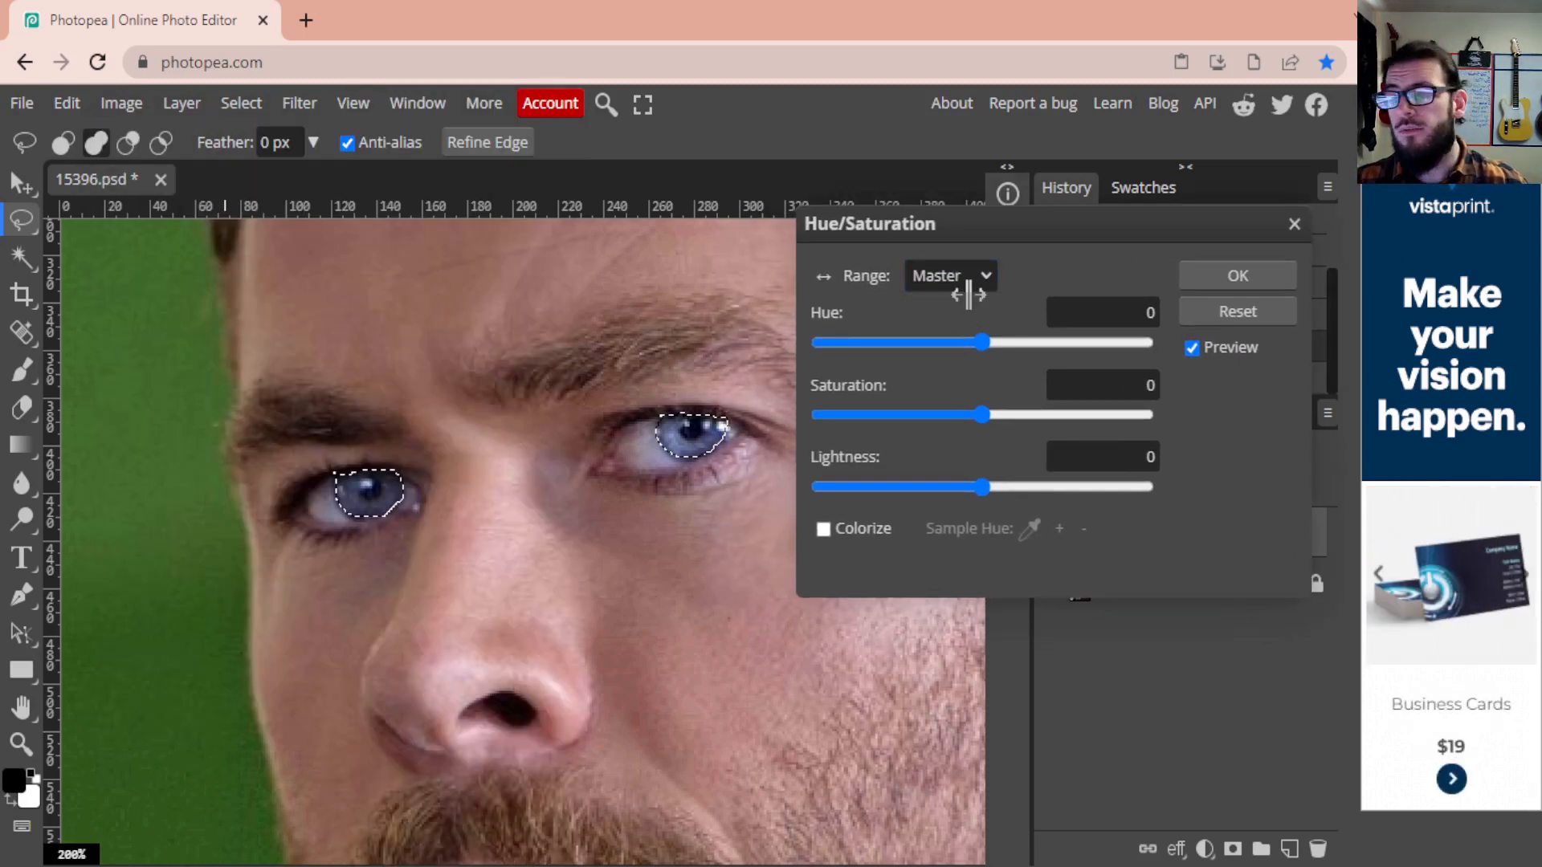
pyautogui.click(823, 528)
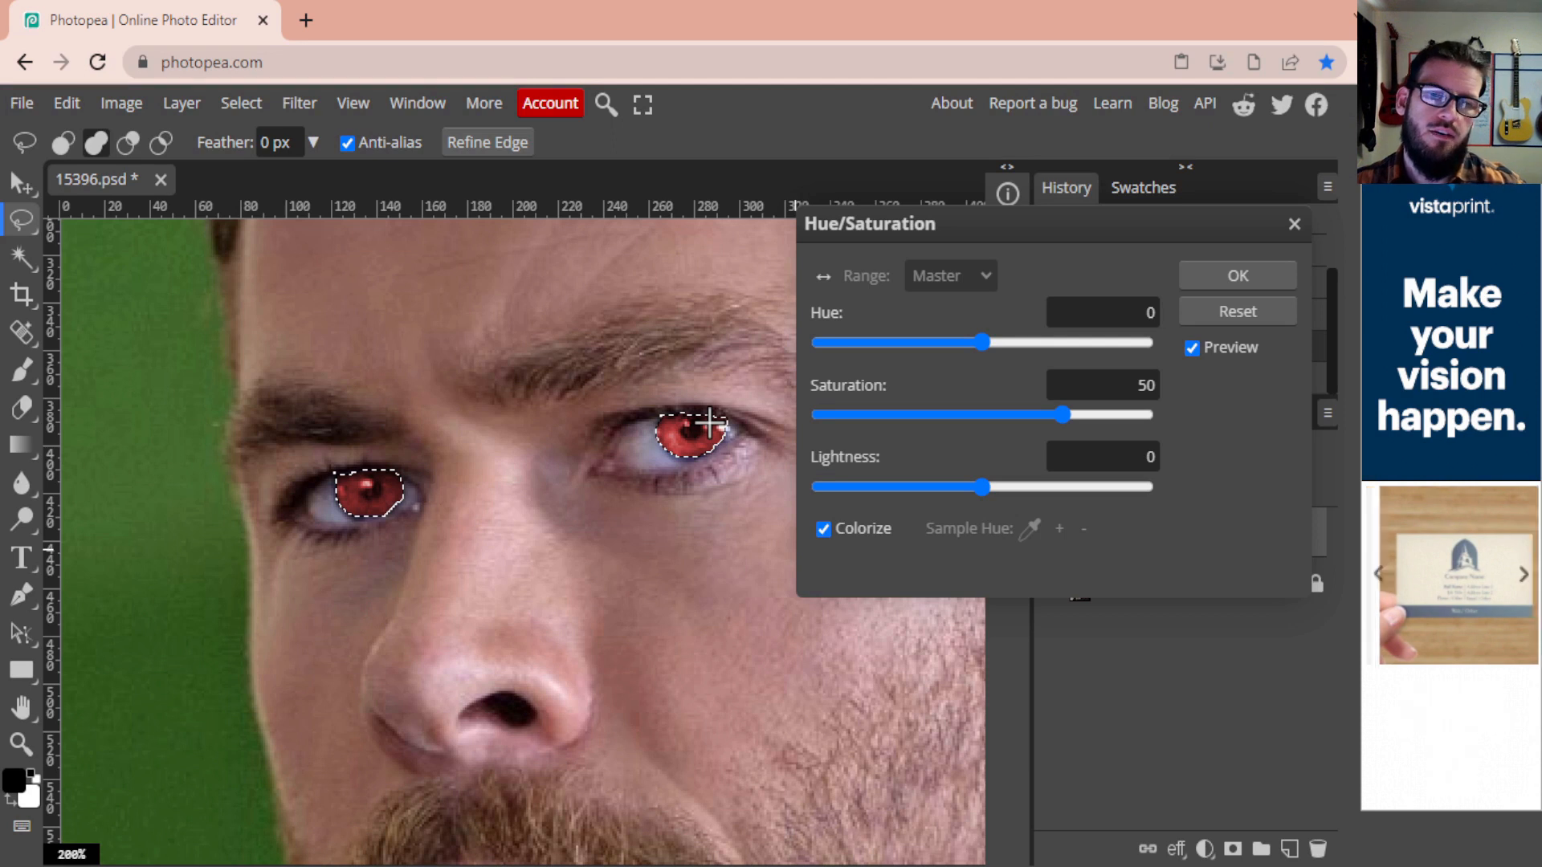
pyautogui.moveTo(980, 340); pyautogui.dragTo(1118, 343)
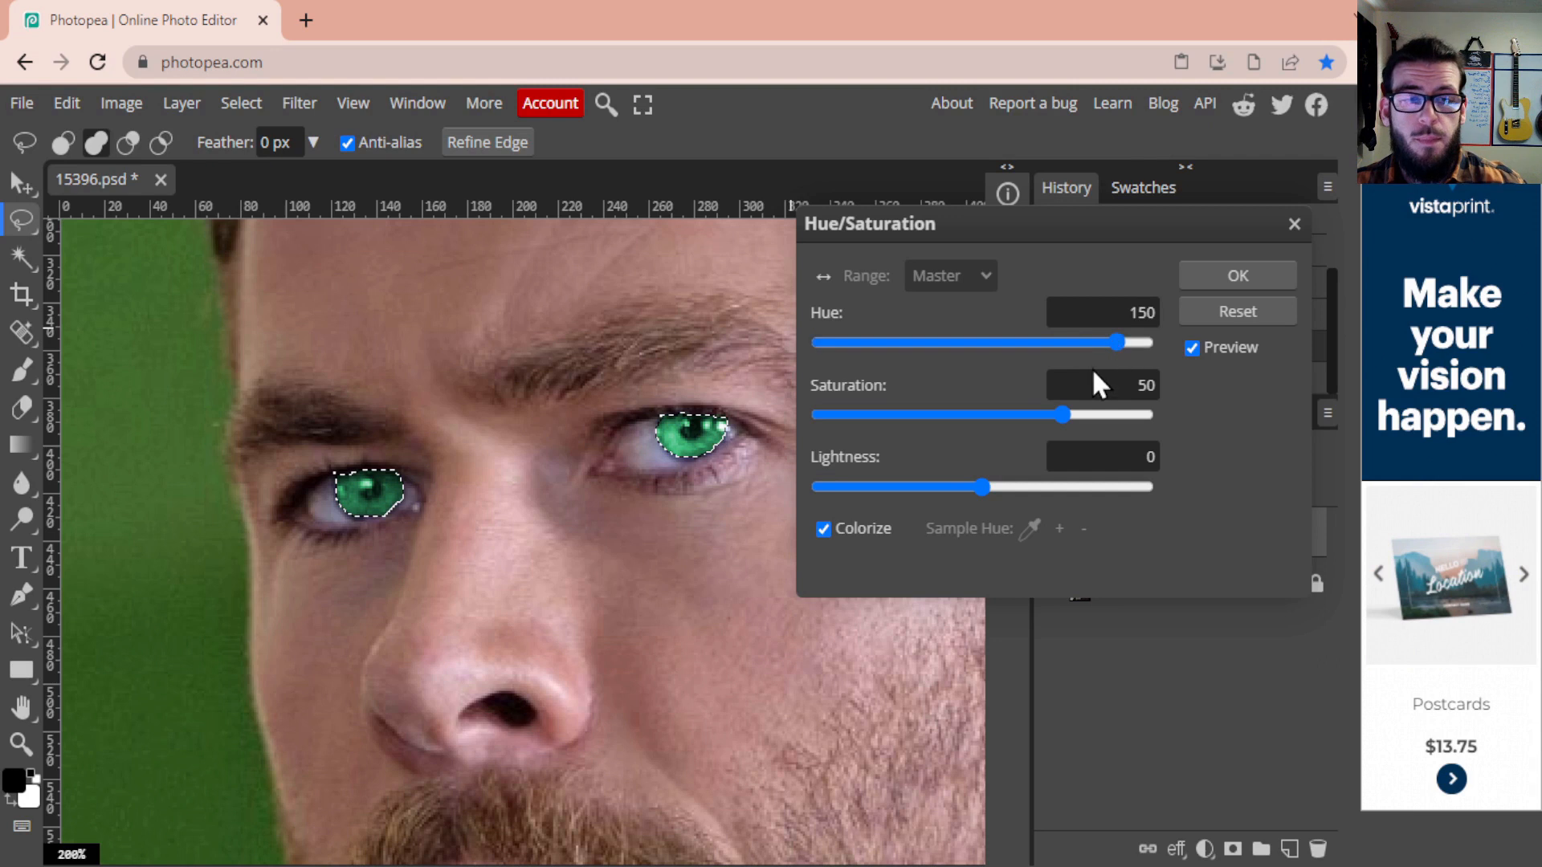
pyautogui.moveTo(1068, 411); pyautogui.dragTo(1034, 413)
pyautogui.moveTo(972, 481)
pyautogui.mouseDown()
pyautogui.moveTo(956, 482)
pyautogui.moveTo(1048, 482)
pyautogui.moveTo(974, 489)
pyautogui.mouseUp()
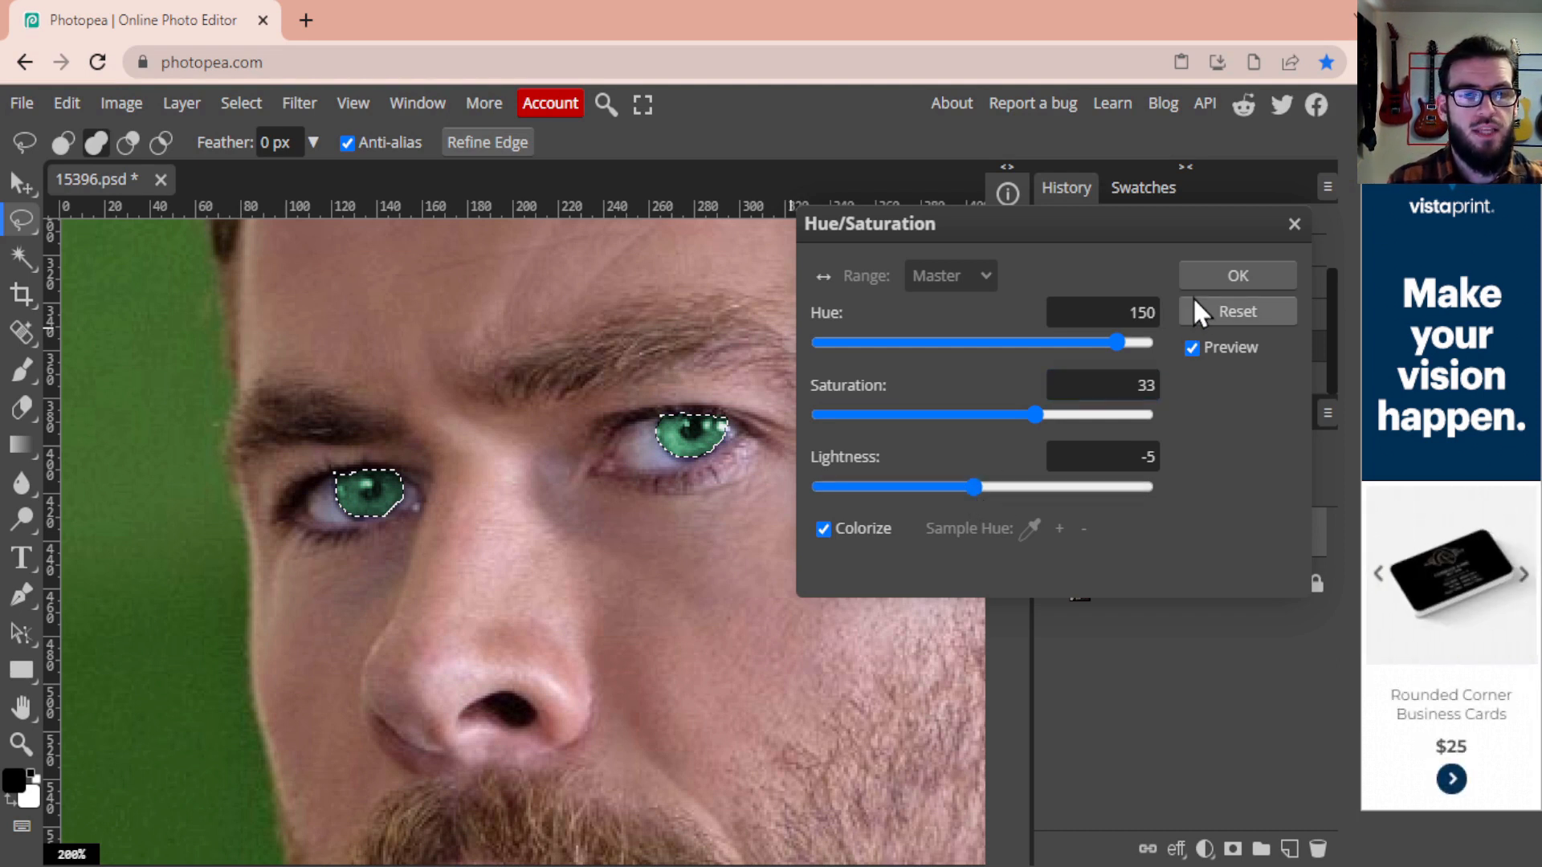
pyautogui.moveTo(1121, 341)
pyautogui.mouseDown()
pyautogui.moveTo(1096, 339)
pyautogui.moveTo(1133, 345)
pyautogui.mouseUp()
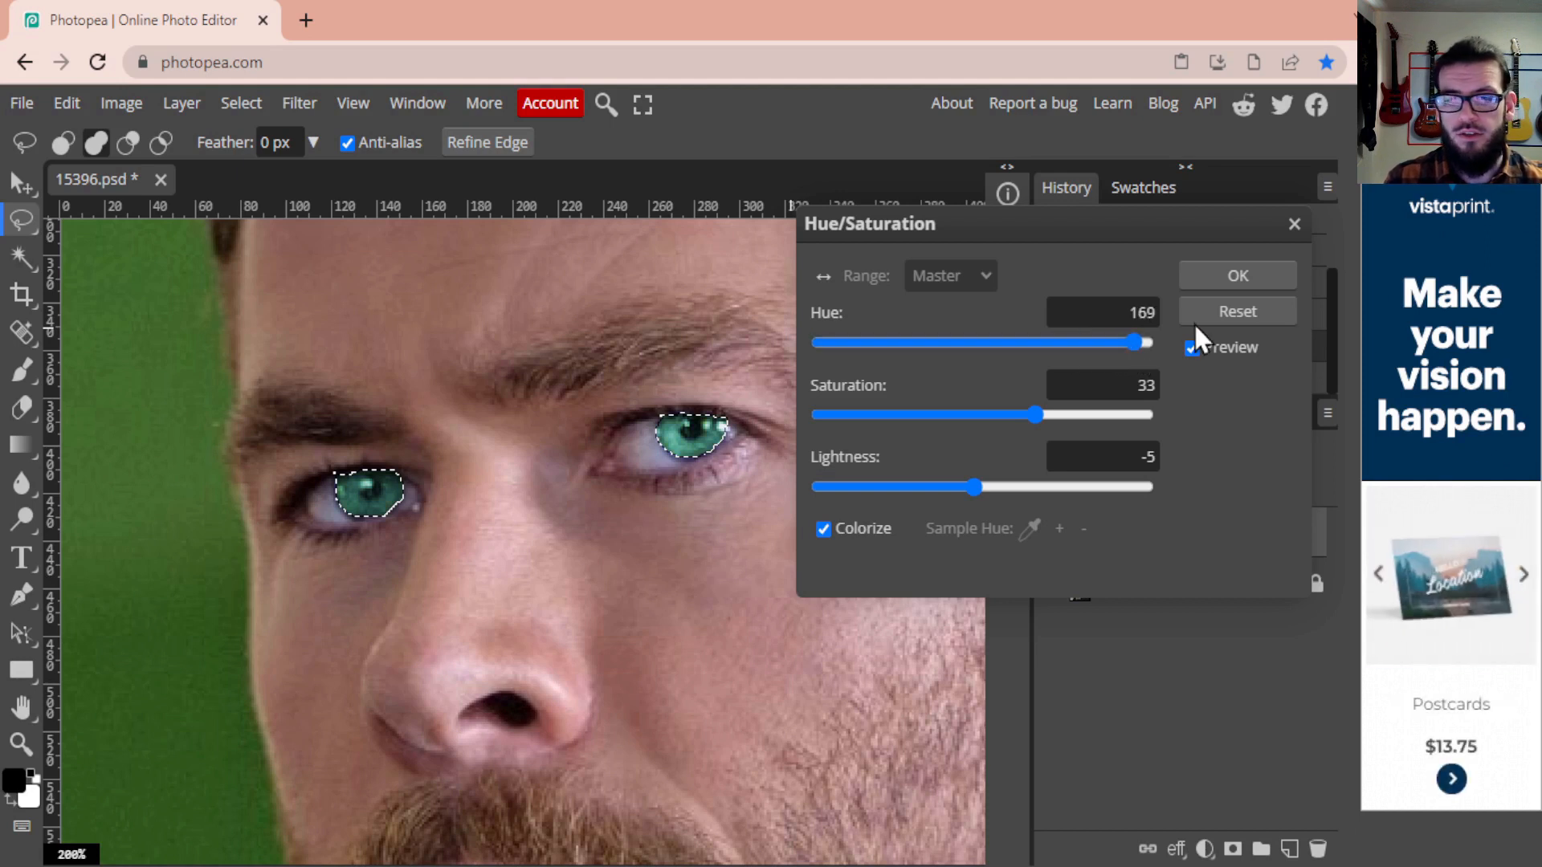
pyautogui.click(1240, 278)
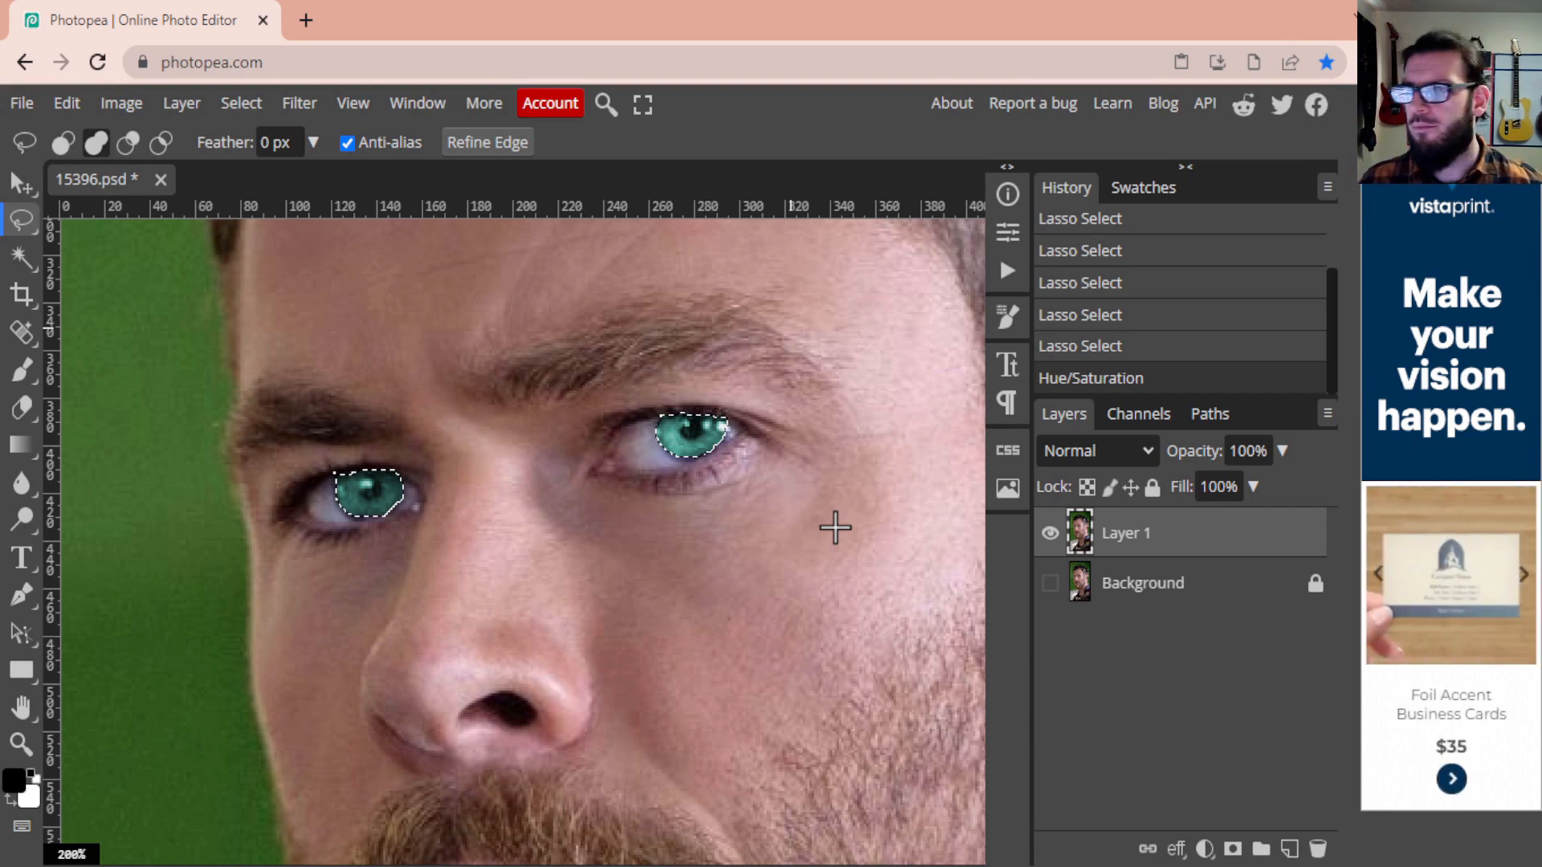
pyautogui.click(190, 114)
pyautogui.moveTo(133, 116)
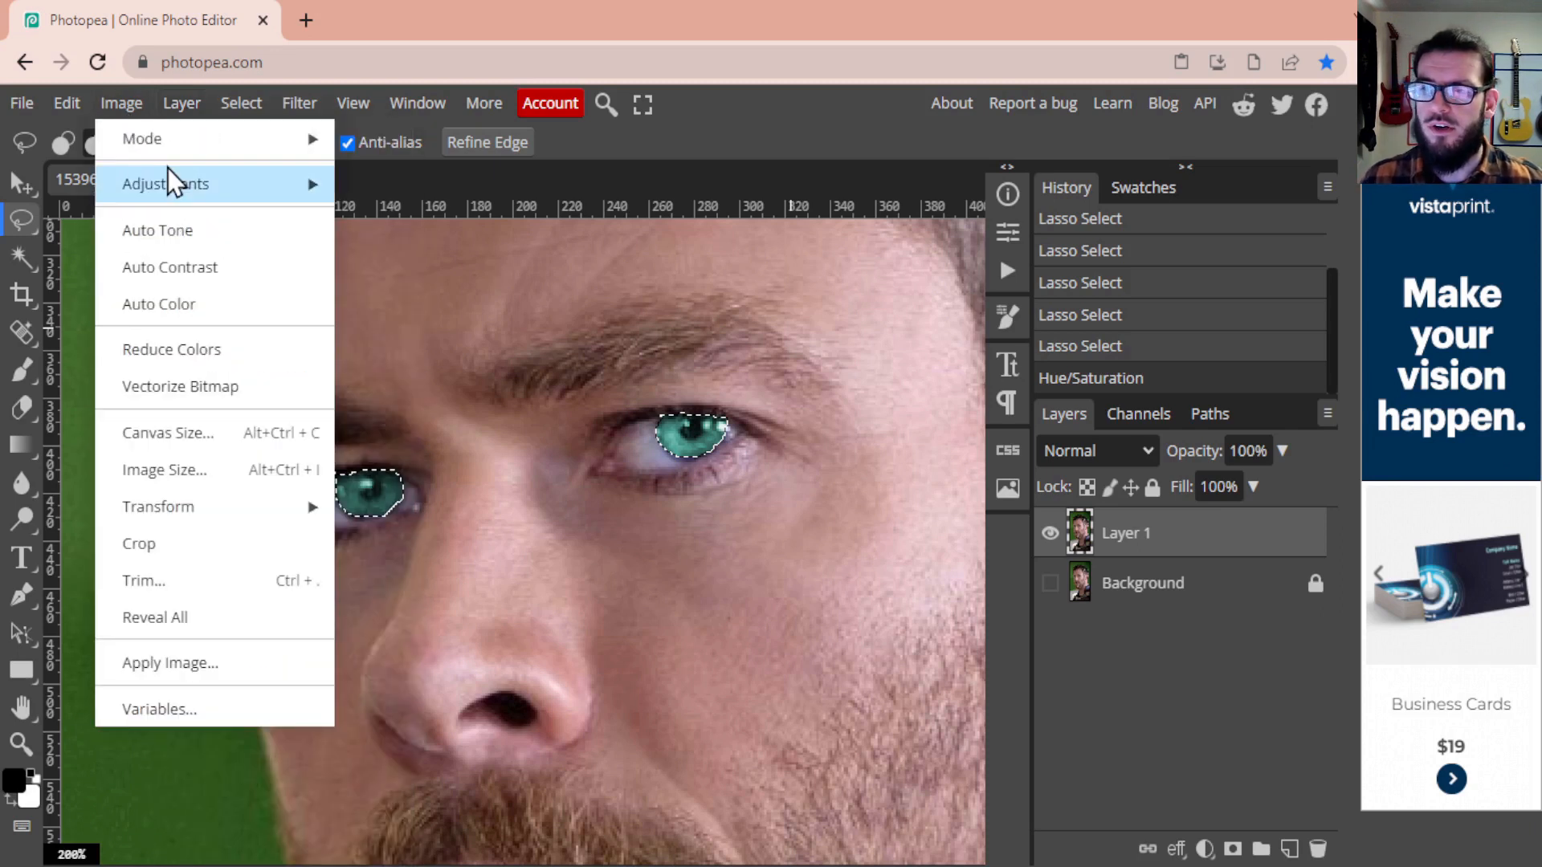
pyautogui.moveTo(185, 183)
pyautogui.click(498, 310)
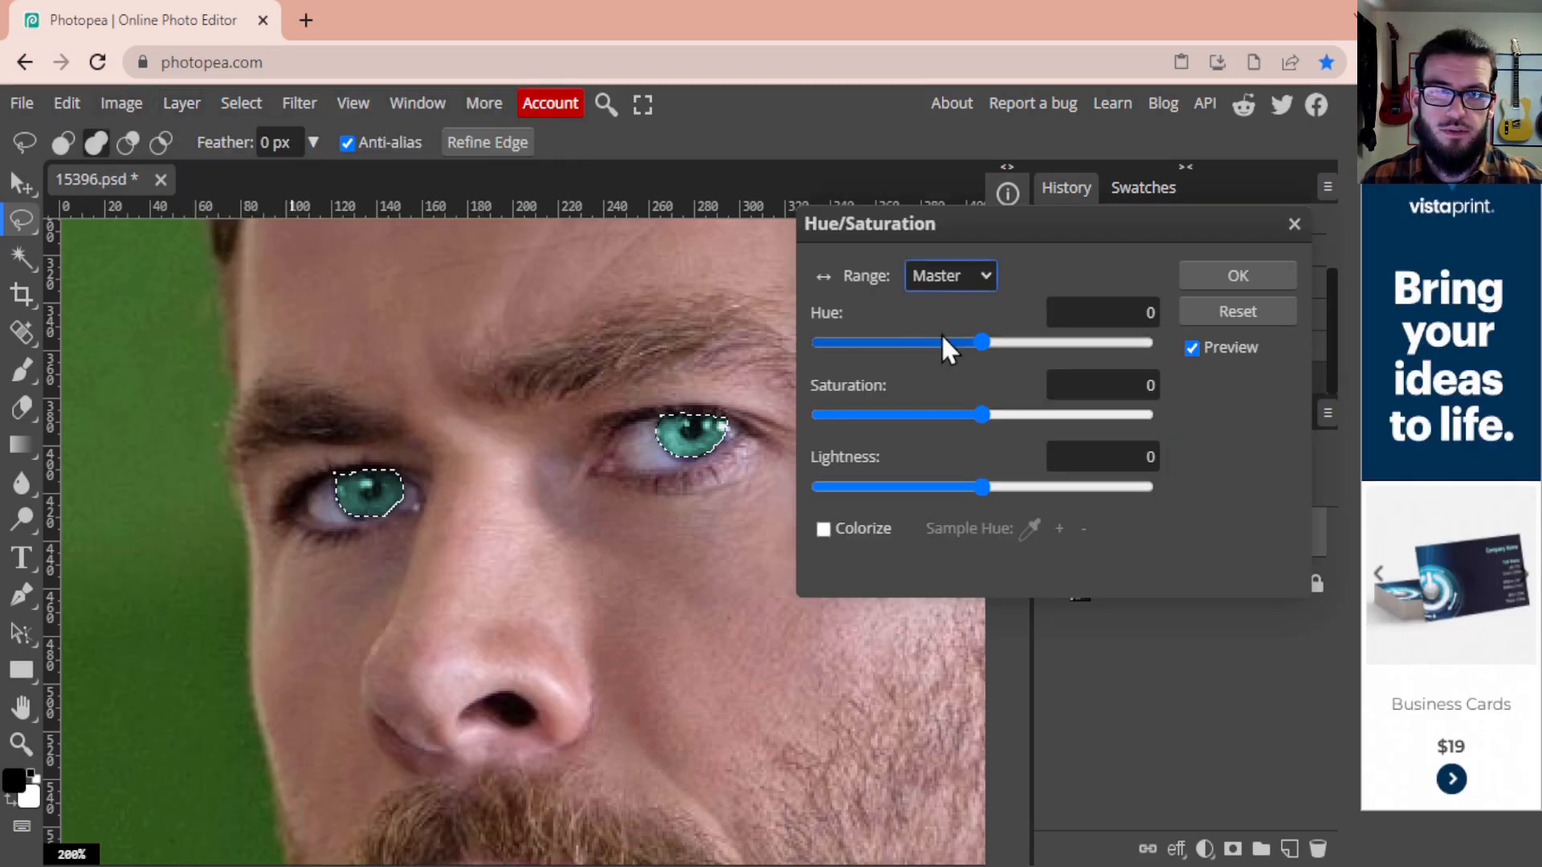
pyautogui.click(823, 528)
pyautogui.moveTo(1053, 411); pyautogui.dragTo(1019, 414)
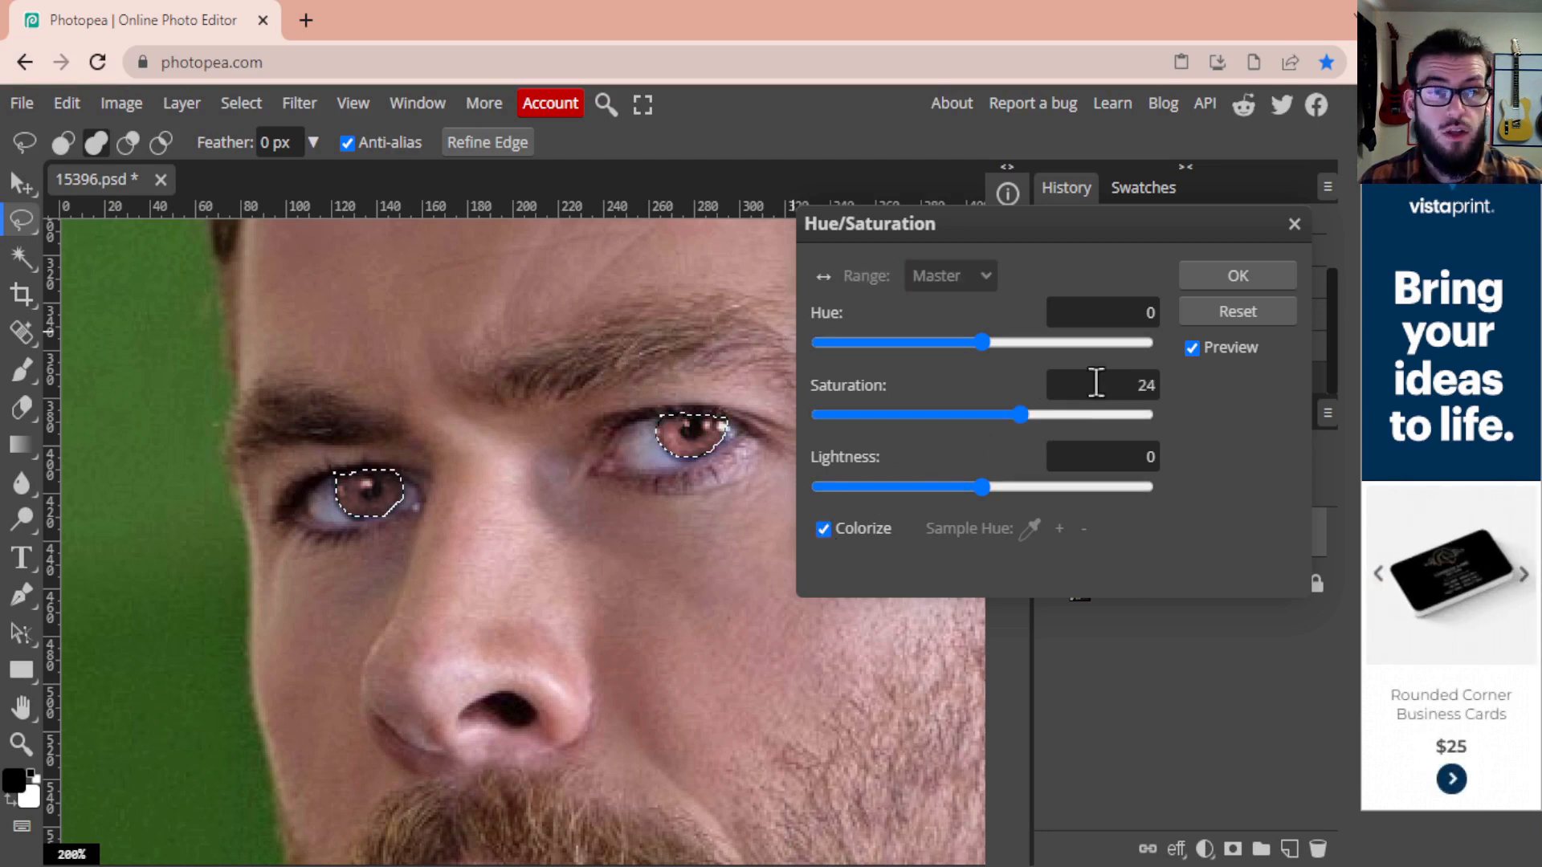
pyautogui.click(1240, 311)
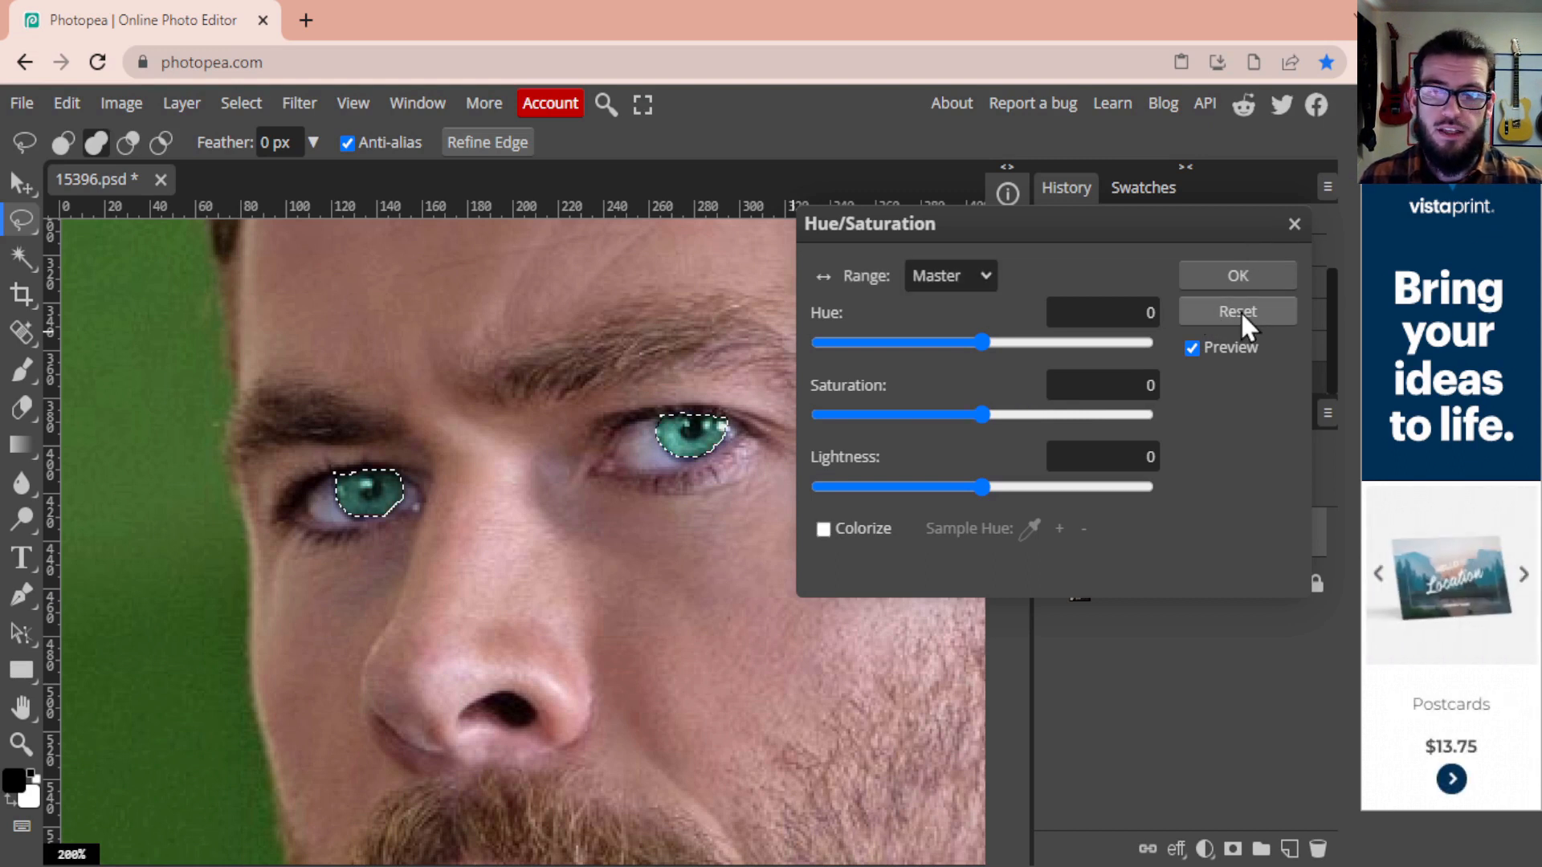
pyautogui.click(1292, 226)
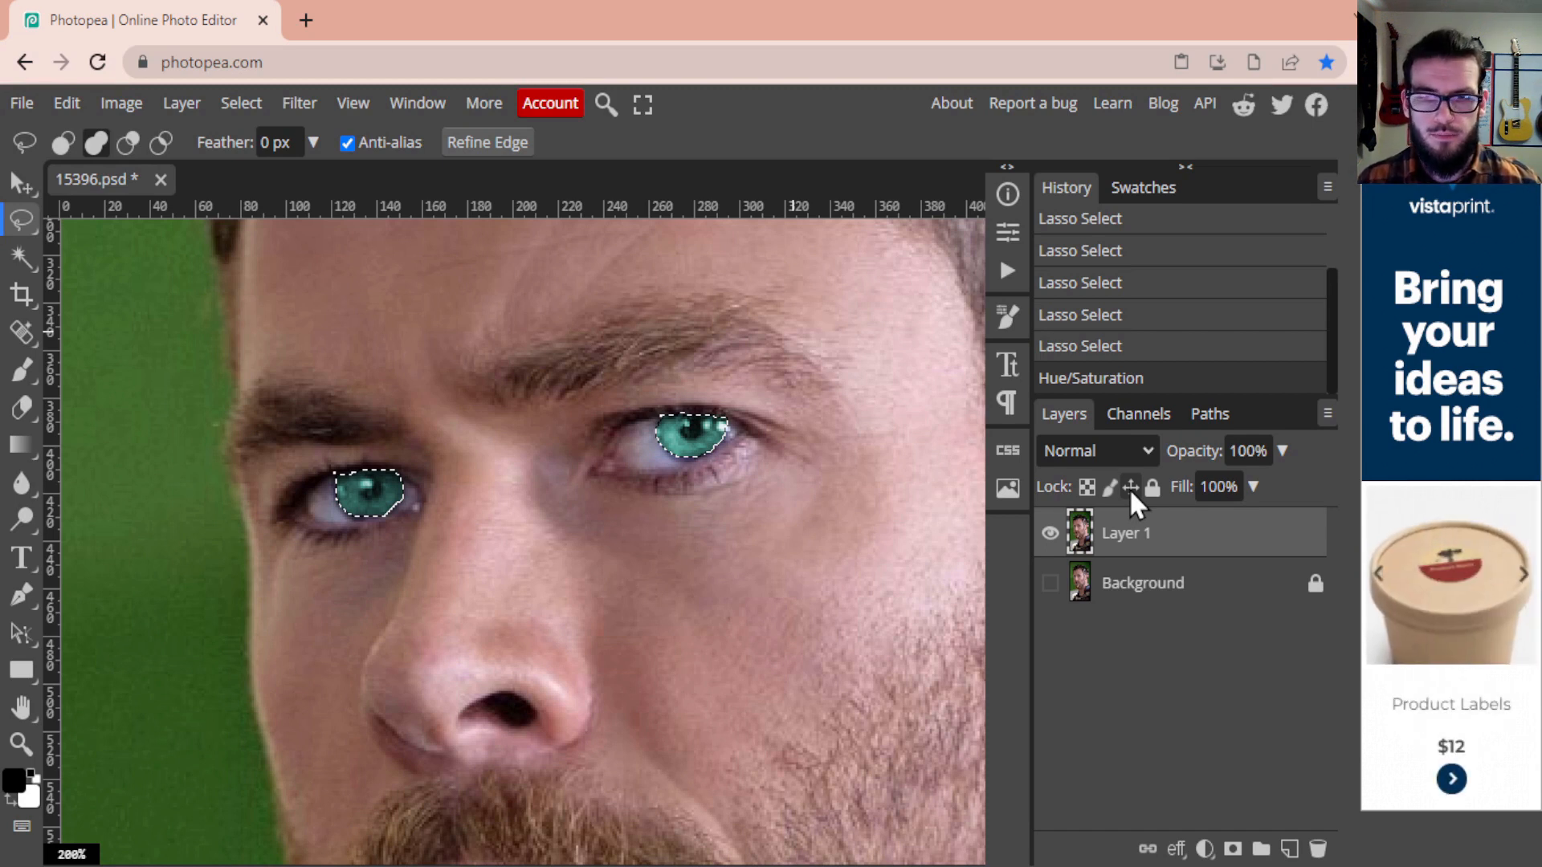
# Step: Deselect the irises and compare the recoloured eyes with the original by showing Background and toggling the visibility of Layer 1
pyautogui.hotkey('ctrl', 'd')
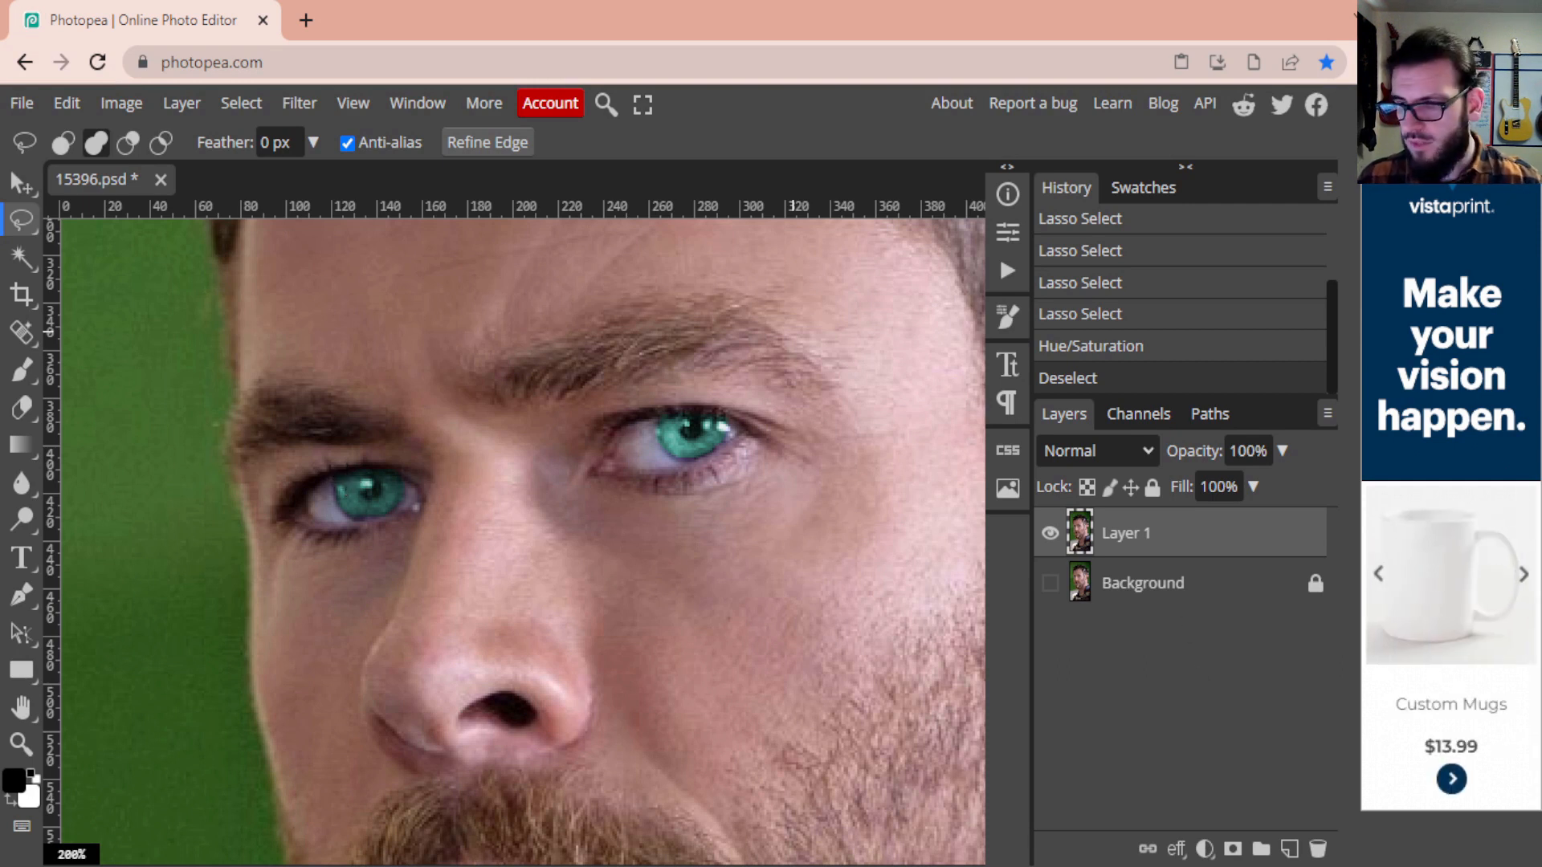
pyautogui.click(21, 744)
pyautogui.moveTo(623, 592); pyautogui.dragTo(534, 591)
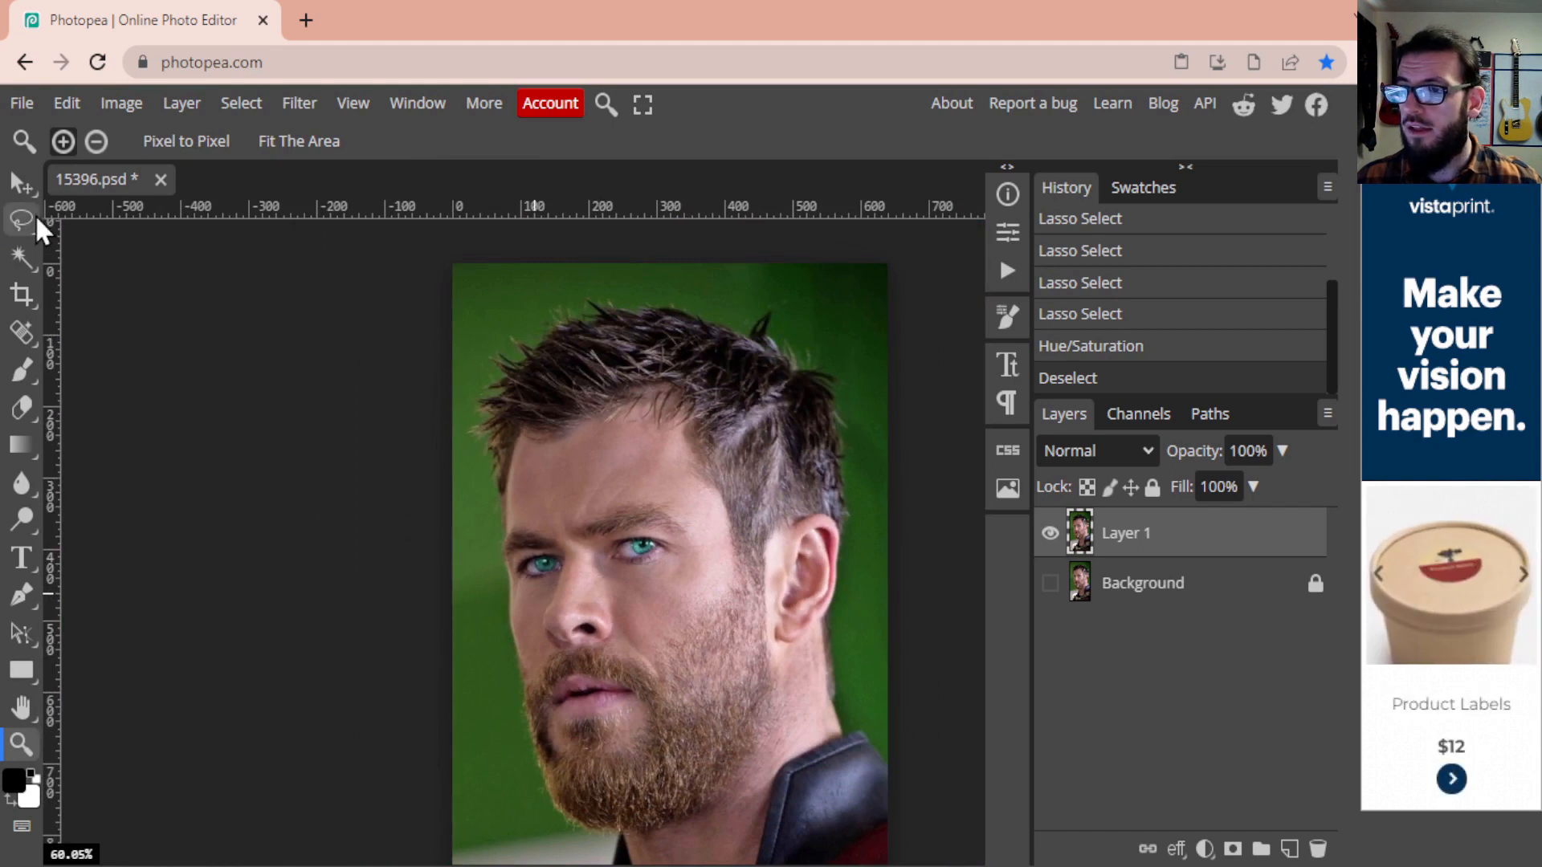
pyautogui.click(21, 707)
pyautogui.moveTo(624, 602); pyautogui.dragTo(466, 570)
pyautogui.click(1049, 583)
pyautogui.click(1049, 534)
pyautogui.click(1049, 533)
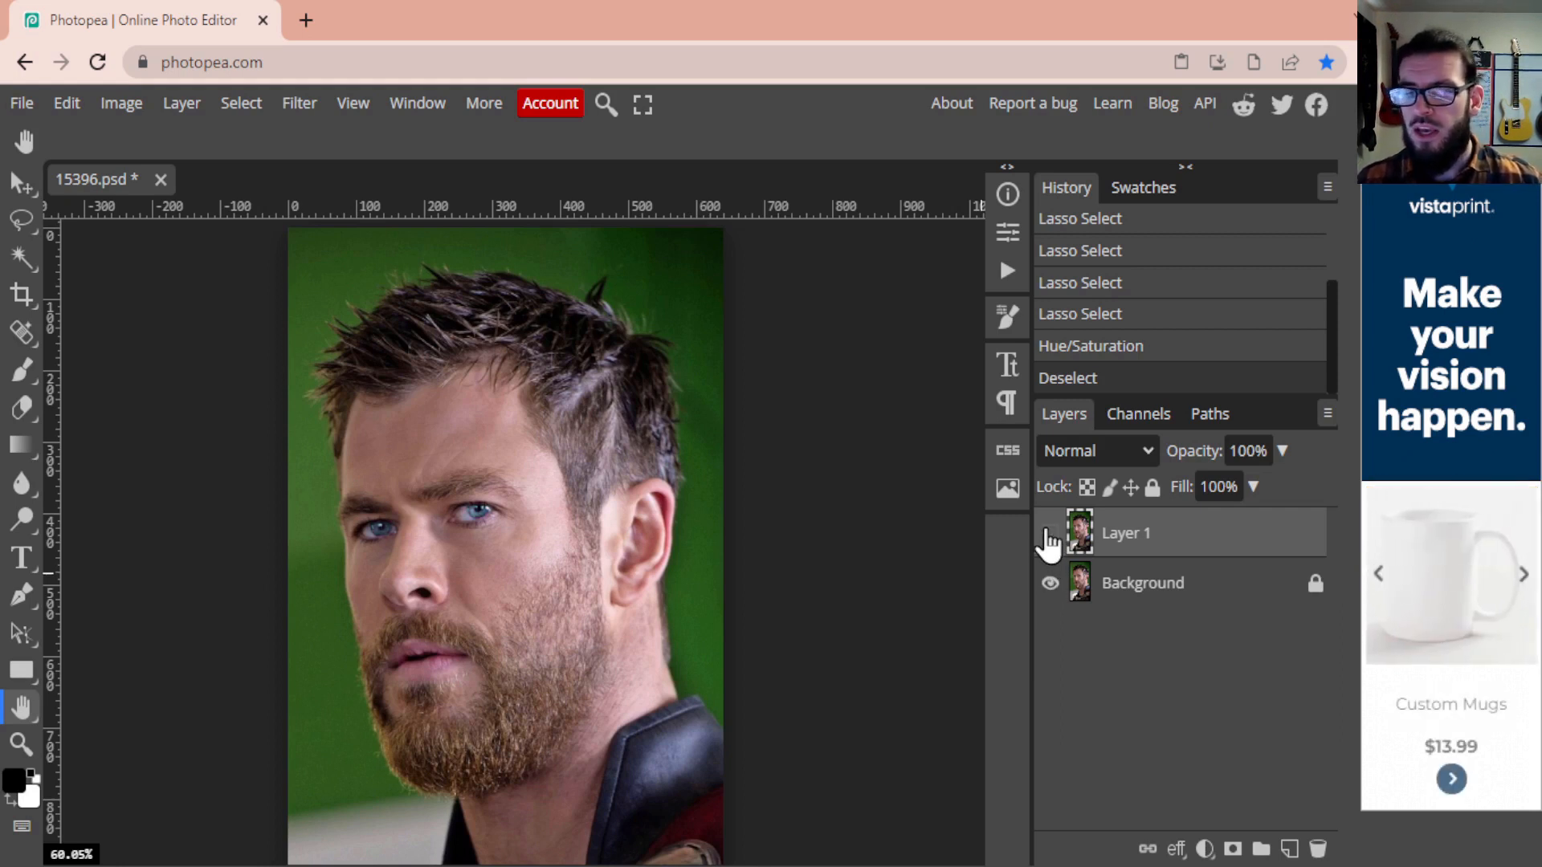